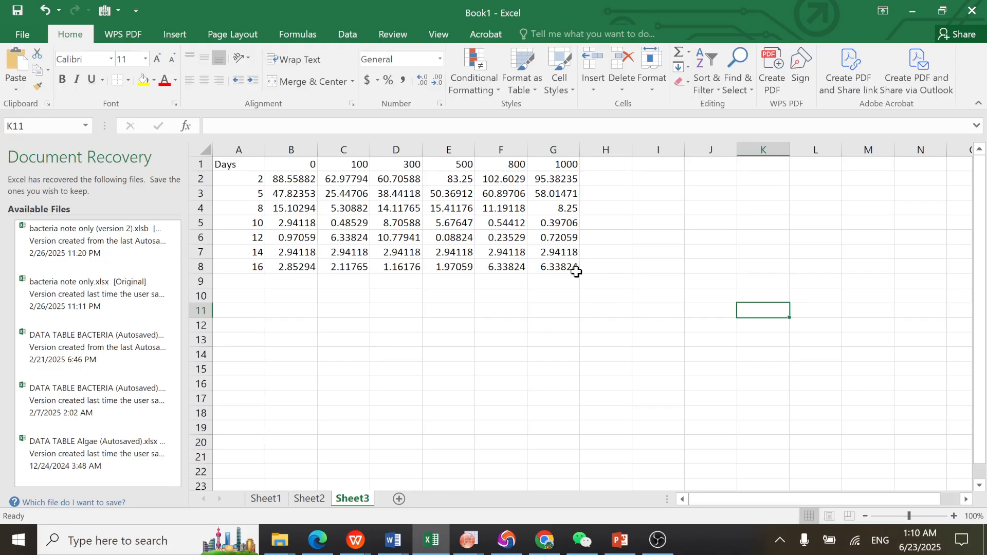
Copy the whole data table in A1:G8 of Sheet3, including the Days column and the concentration headers
drag(577, 268, 236, 165)
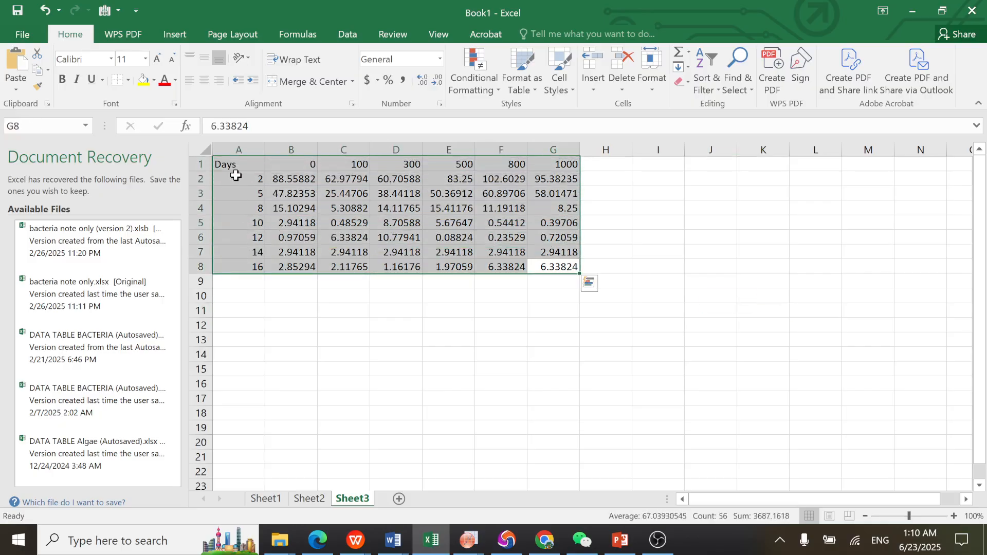
right_click(244, 170)
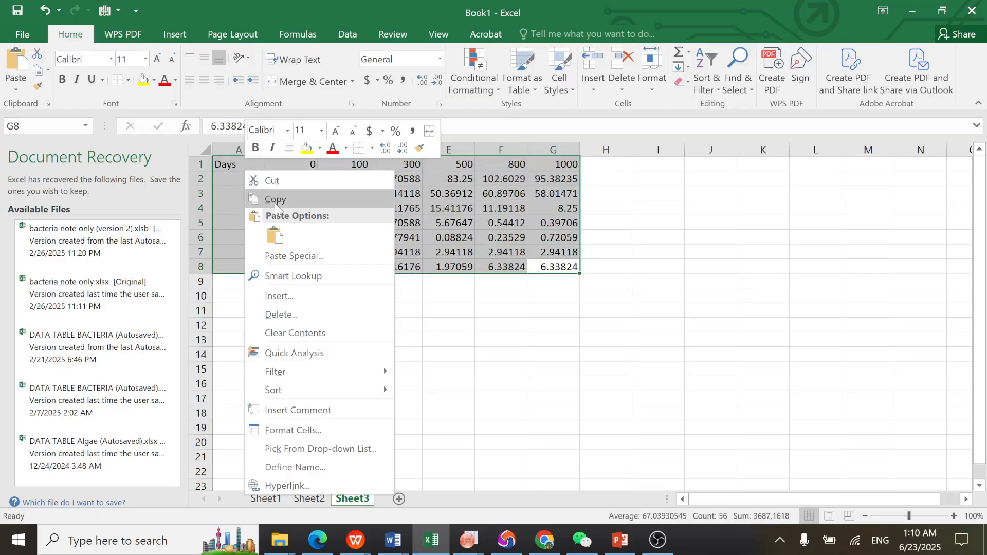
click(274, 203)
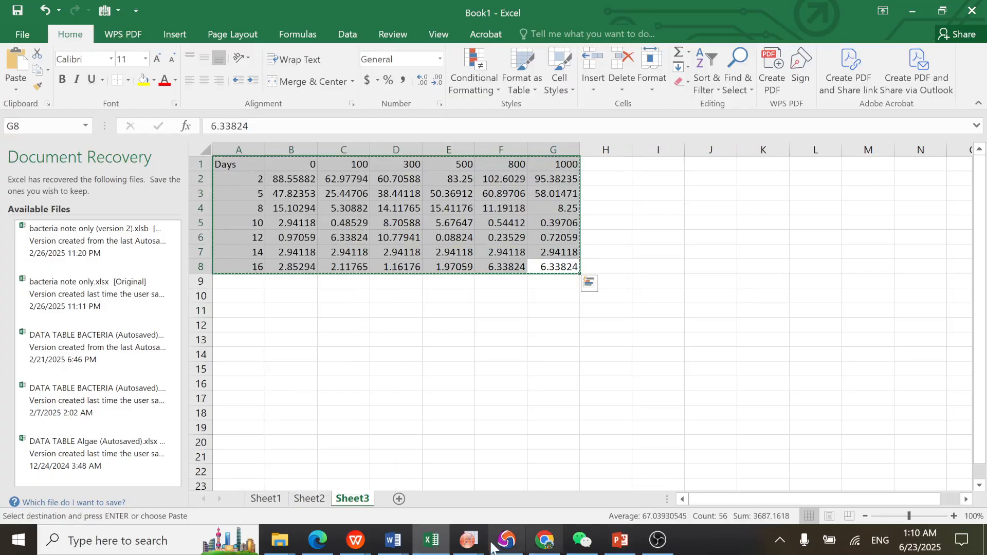
Switch to the untitled OriginPro project and paste the copied table into Sheet1, starting at row 1 of column A
mouse_move(472, 549)
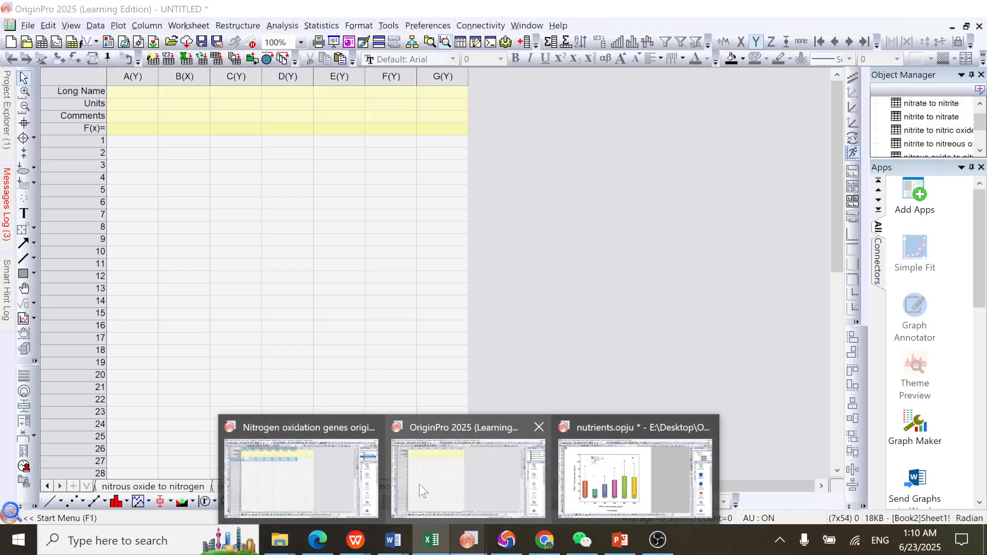
click(418, 484)
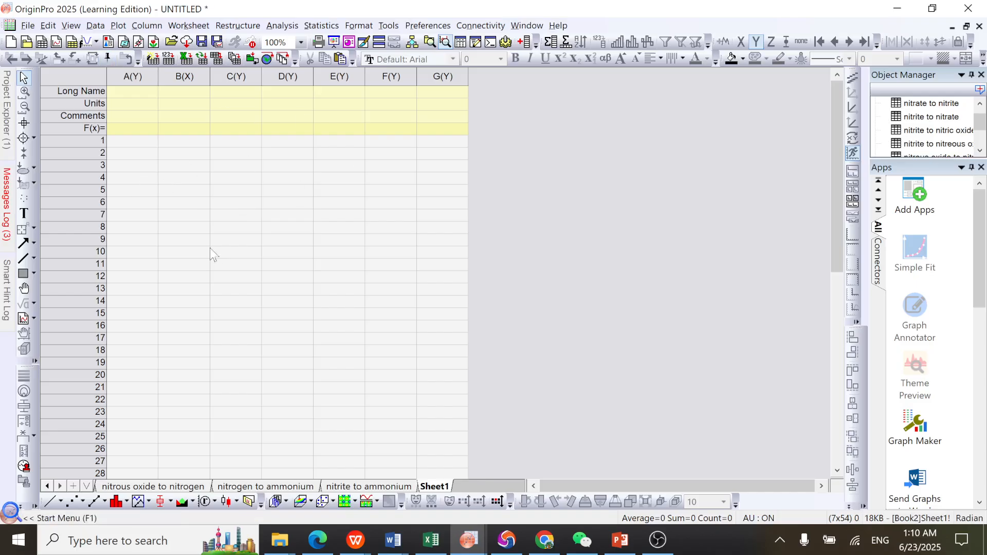
click(122, 146)
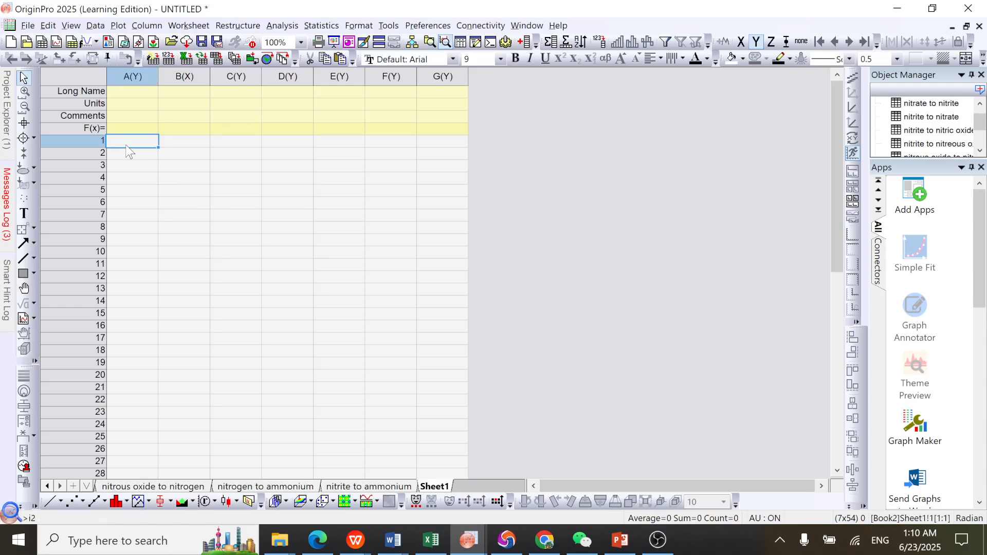
right_click(126, 145)
click(162, 73)
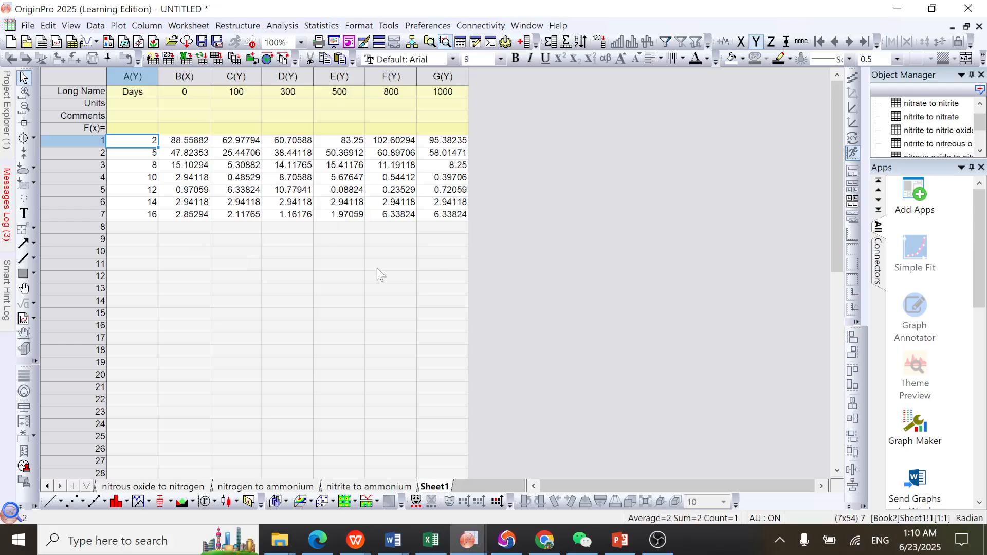
click(236, 265)
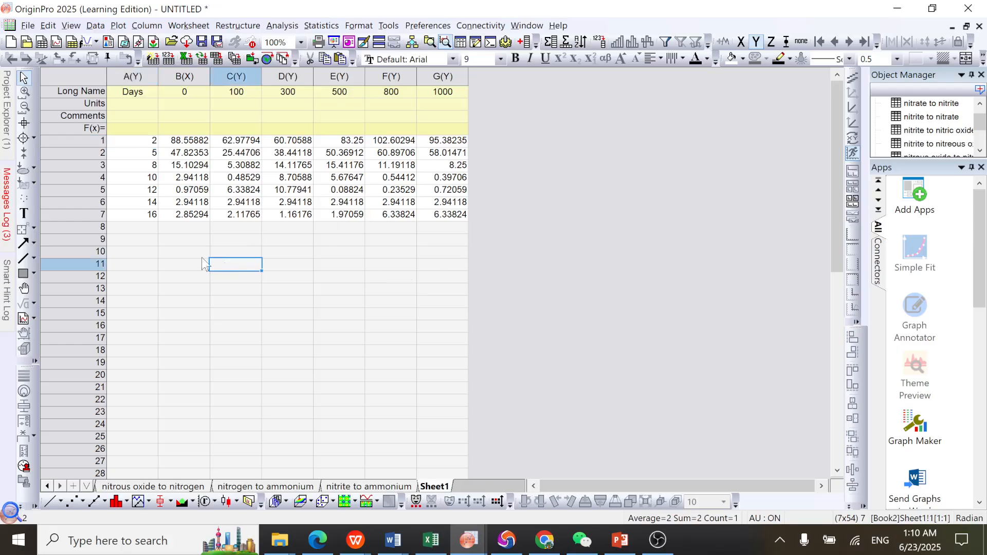
View the reference box chart in PowerPoint, and plot worksheet columns B through G in OriginPro as a Box Overlap chart
click(622, 539)
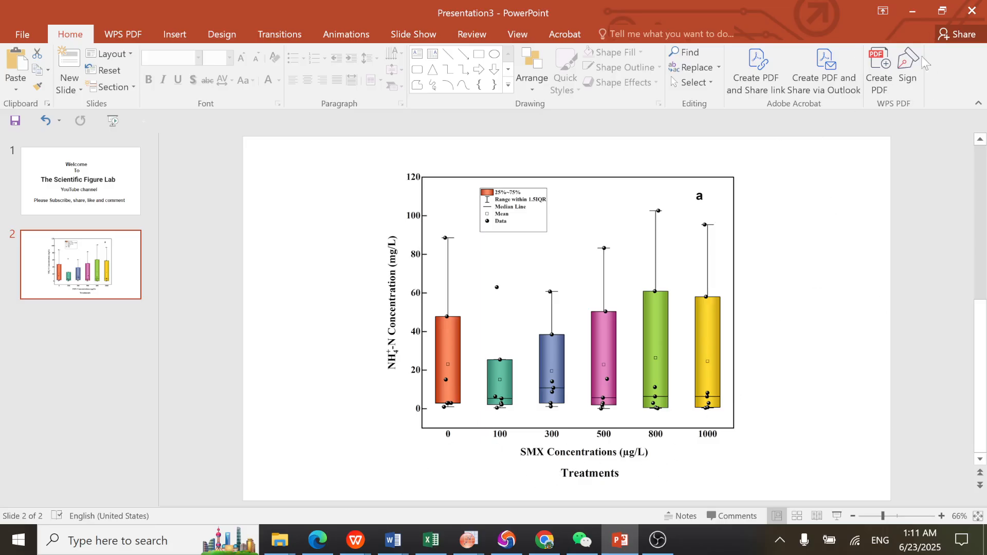
click(911, 10)
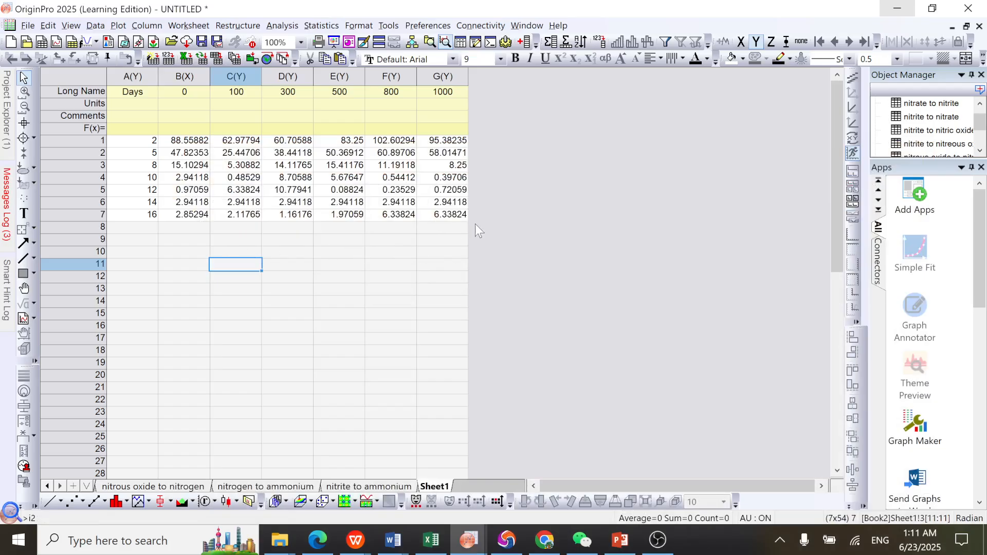
drag(461, 219, 190, 77)
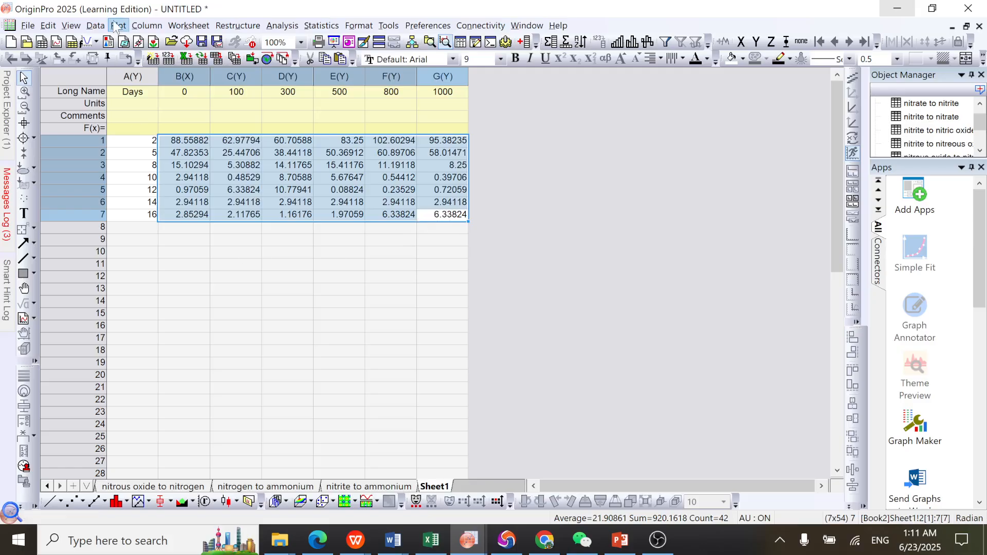
click(118, 26)
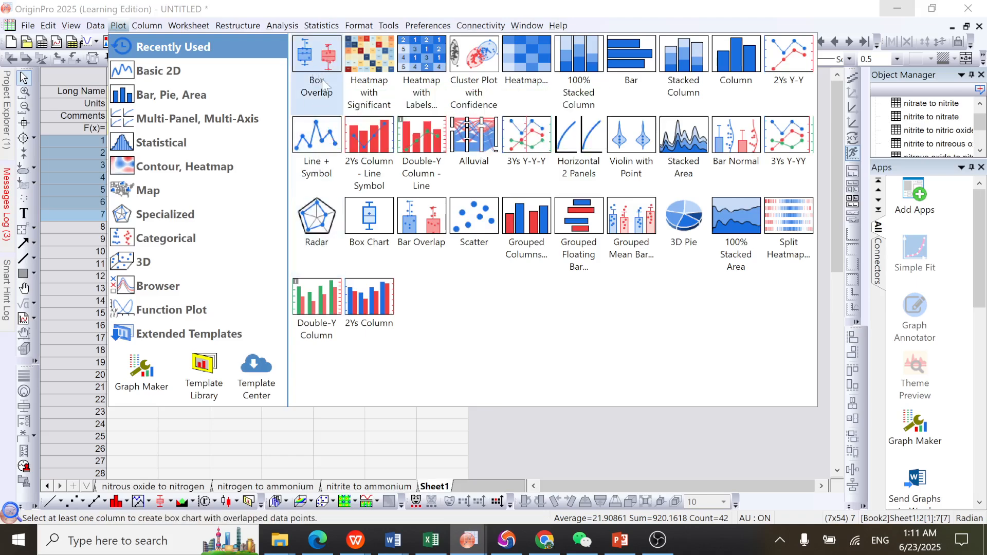
click(319, 63)
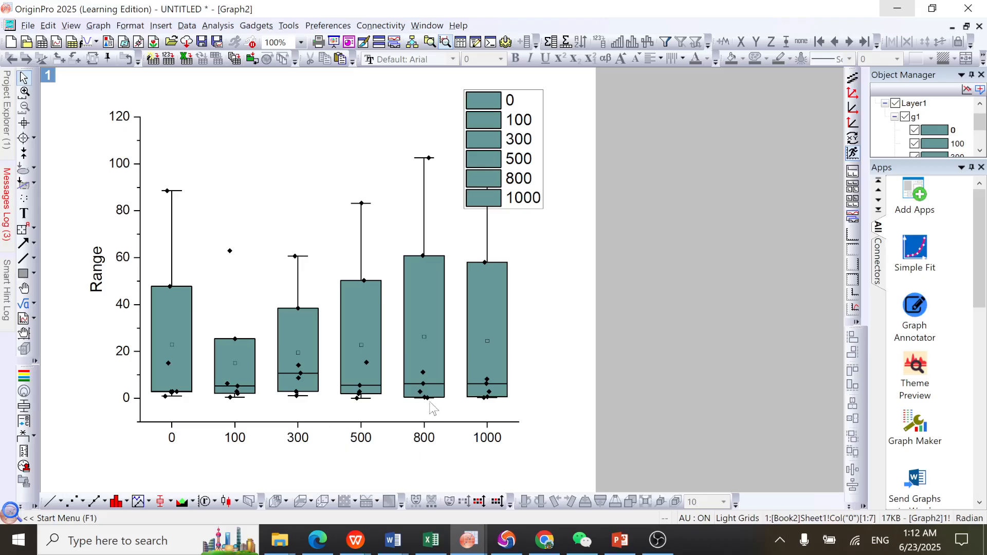
Set the Box Color increment of the grouped box plots to By One and apply it, moving the Plot Details dialog off the graph
mouse_move(359, 304)
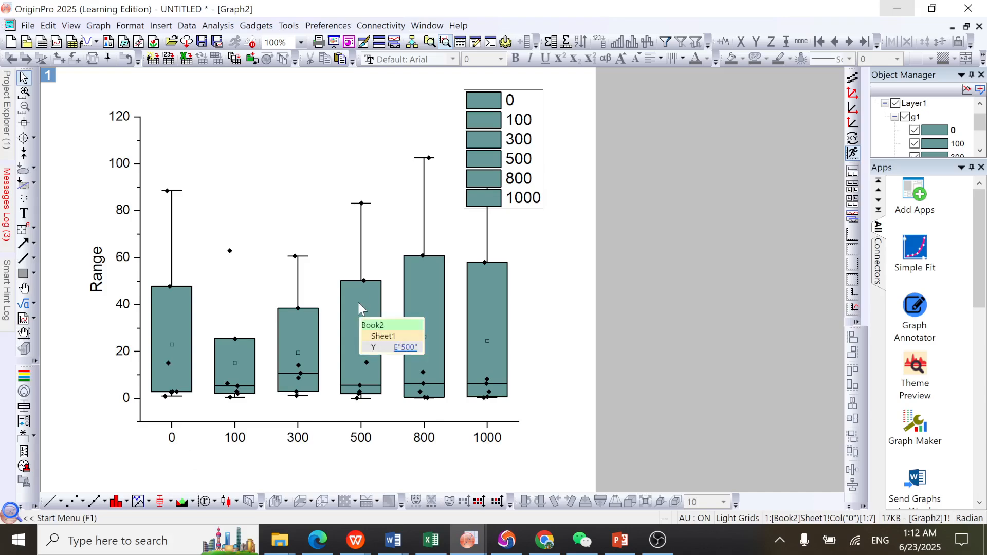
click(359, 307)
double_click(359, 304)
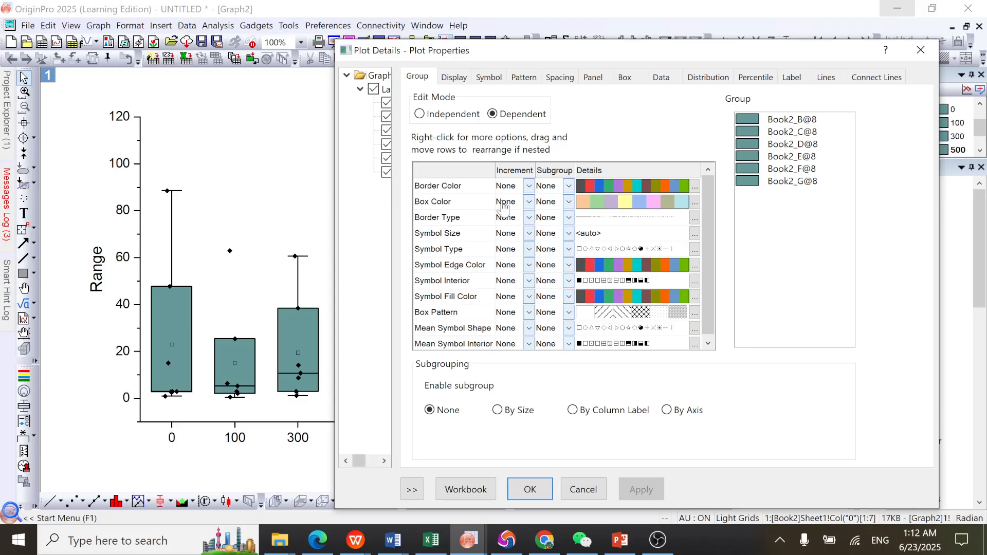
click(530, 201)
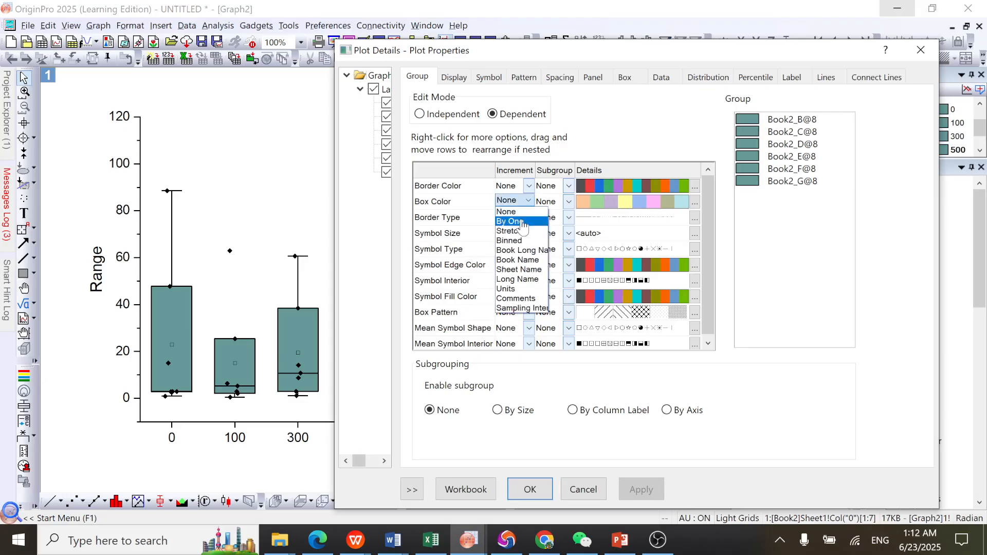
click(522, 222)
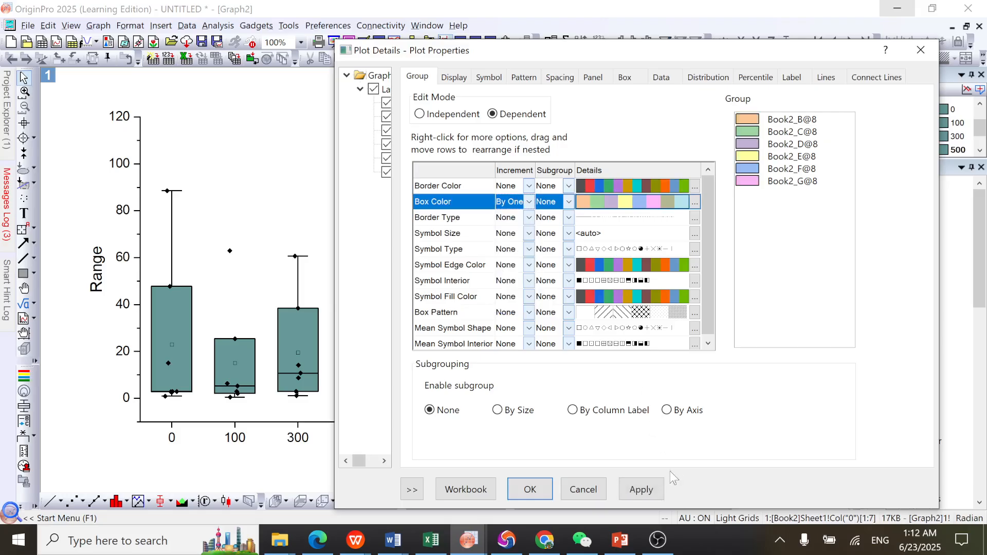
click(641, 489)
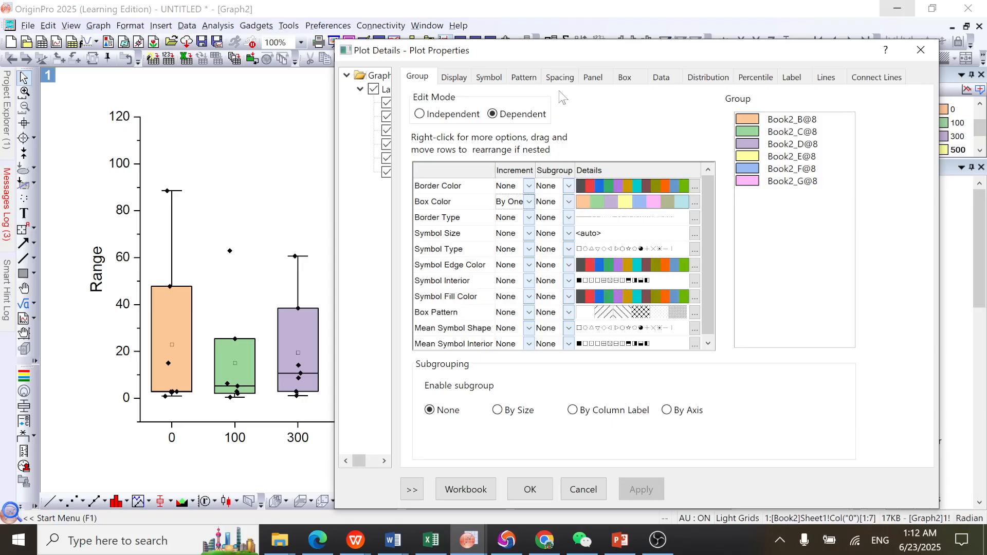
drag(536, 56, 733, 69)
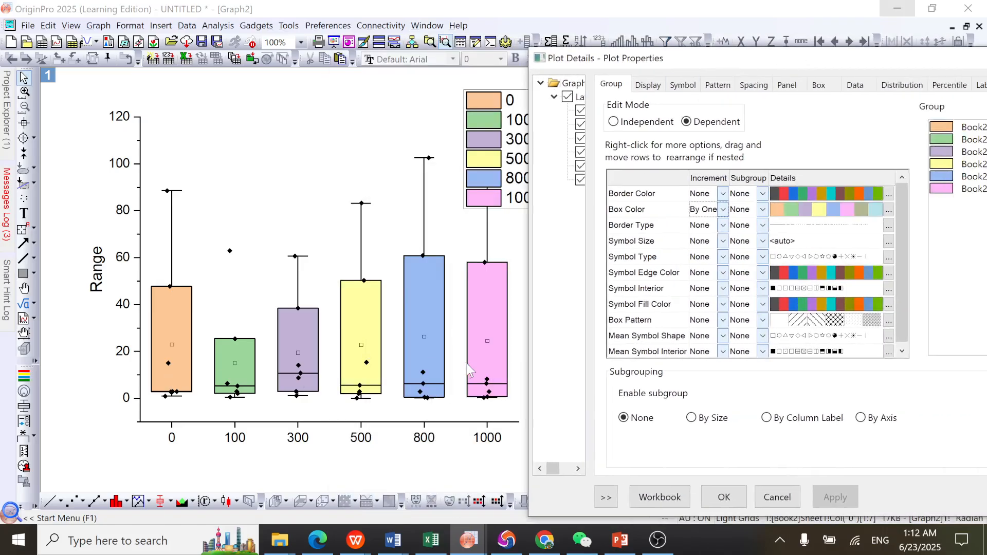
click(711, 212)
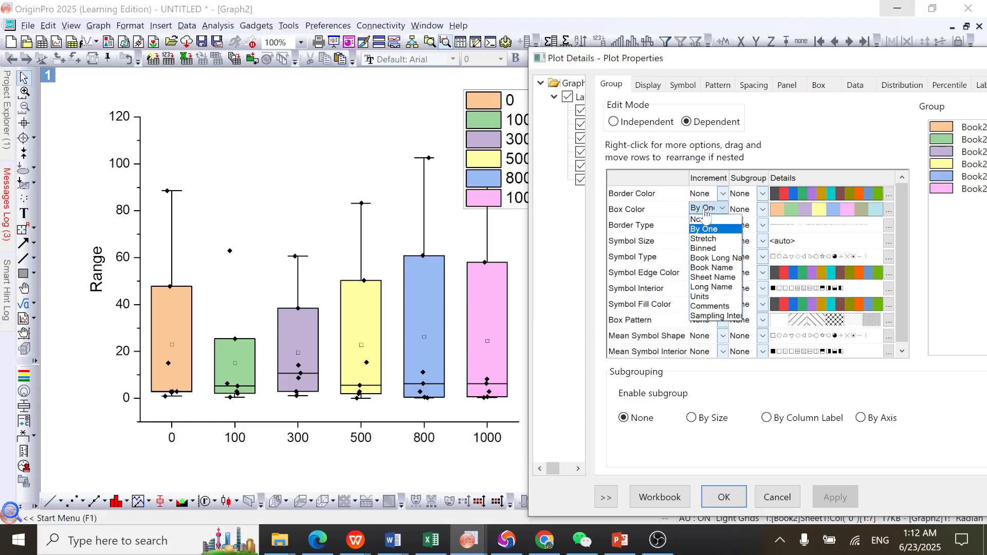
click(703, 229)
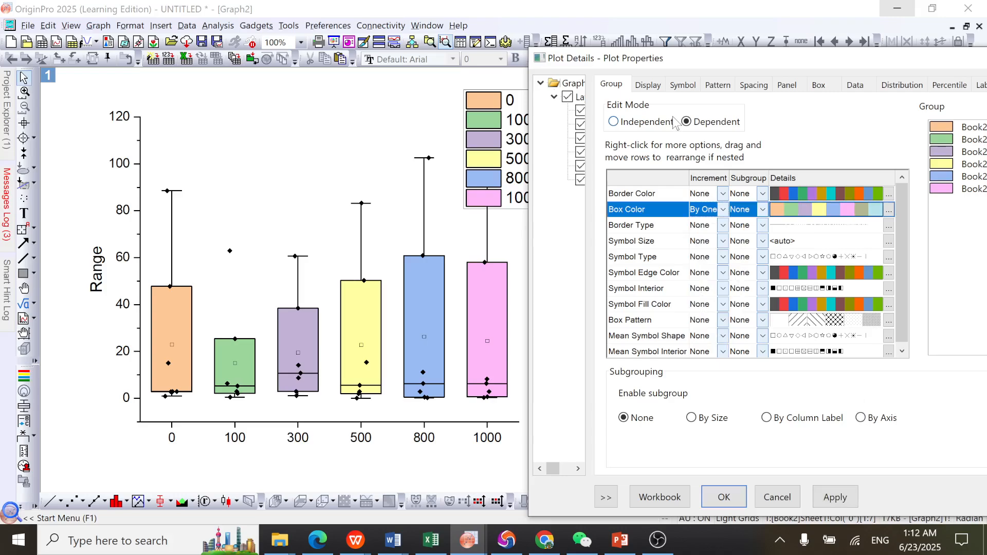
Change the boxes' fill color increment list to Moderate3 and apply it to the graph
click(721, 88)
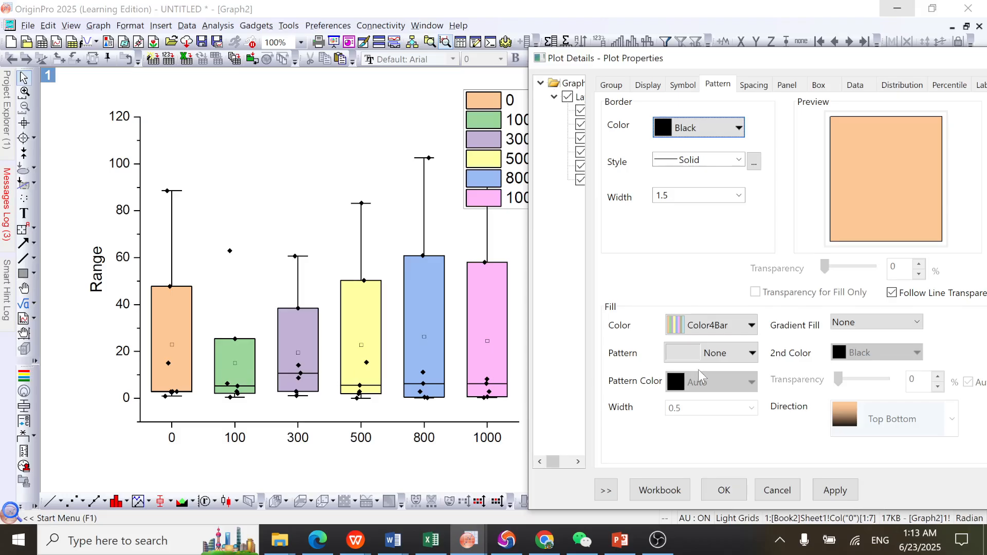
click(752, 327)
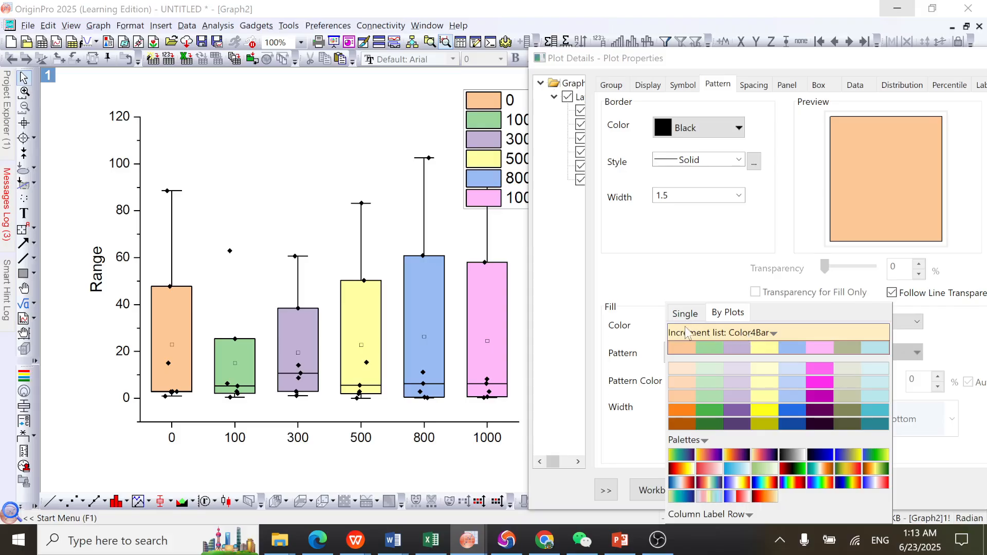
click(723, 334)
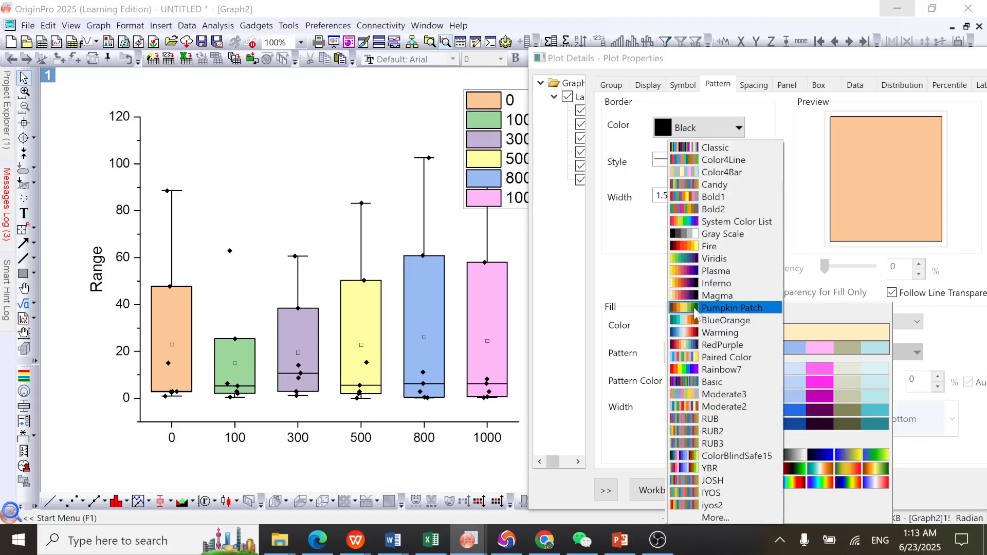
click(686, 399)
click(836, 490)
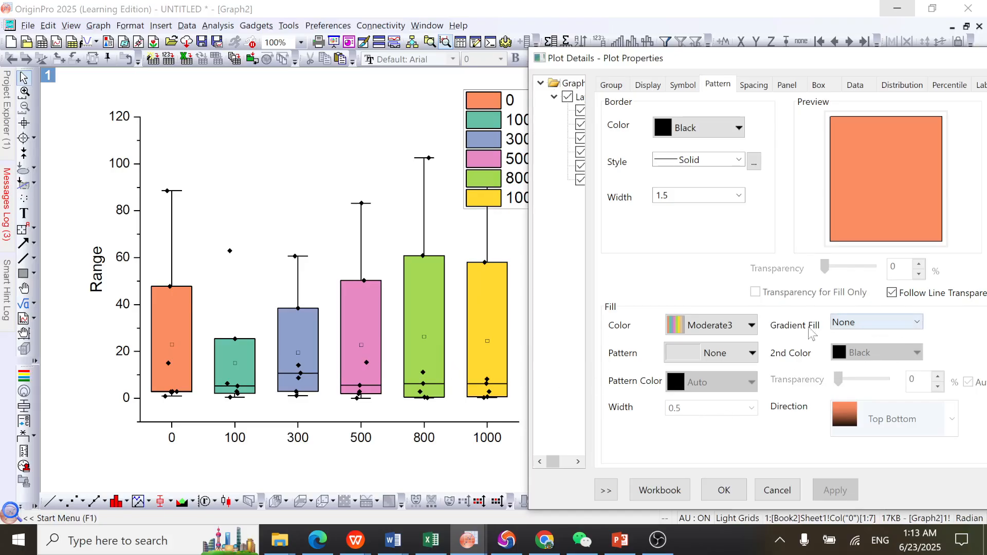
Apply a One Color gradient fill to the boxes with Horizontal Center Out direction and 39% lightness
click(881, 324)
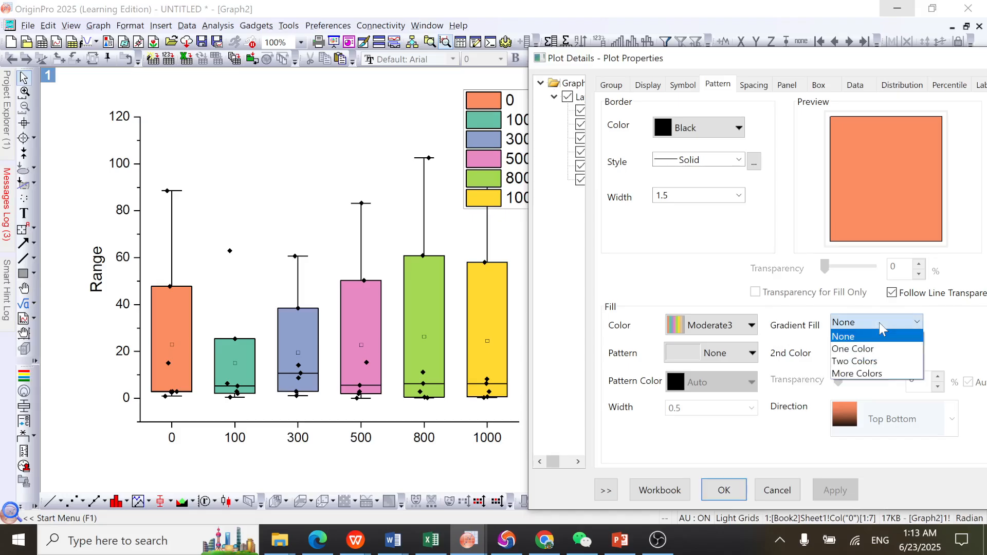
click(853, 350)
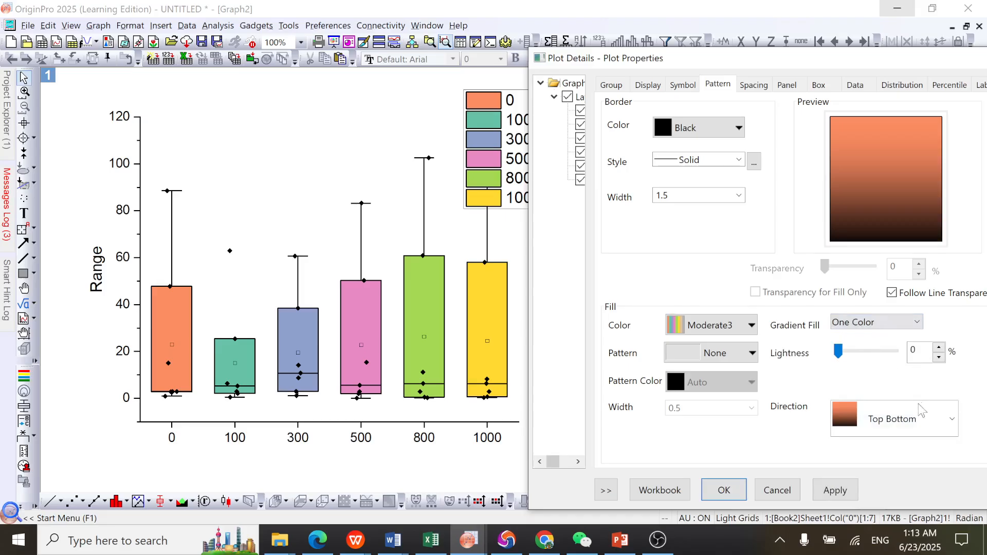
click(927, 429)
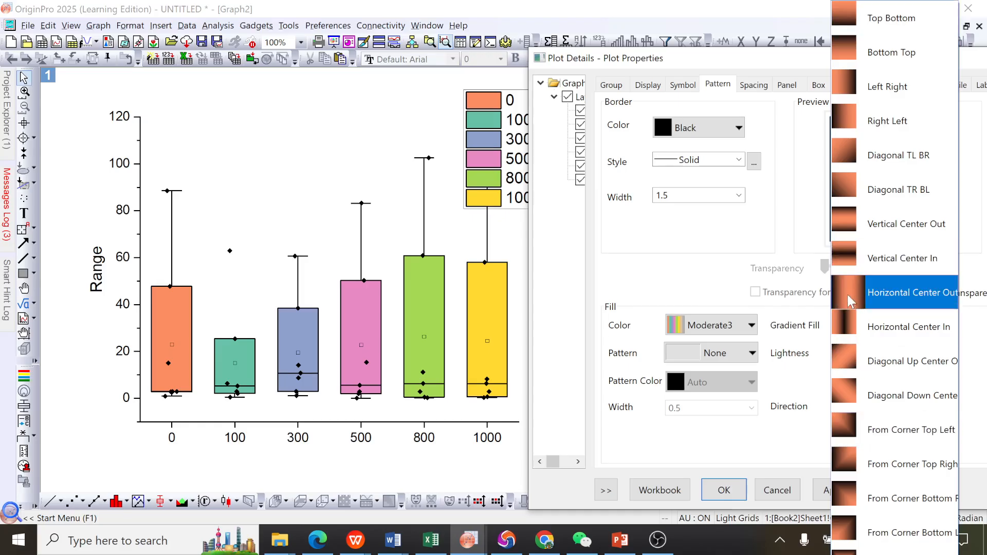
click(851, 301)
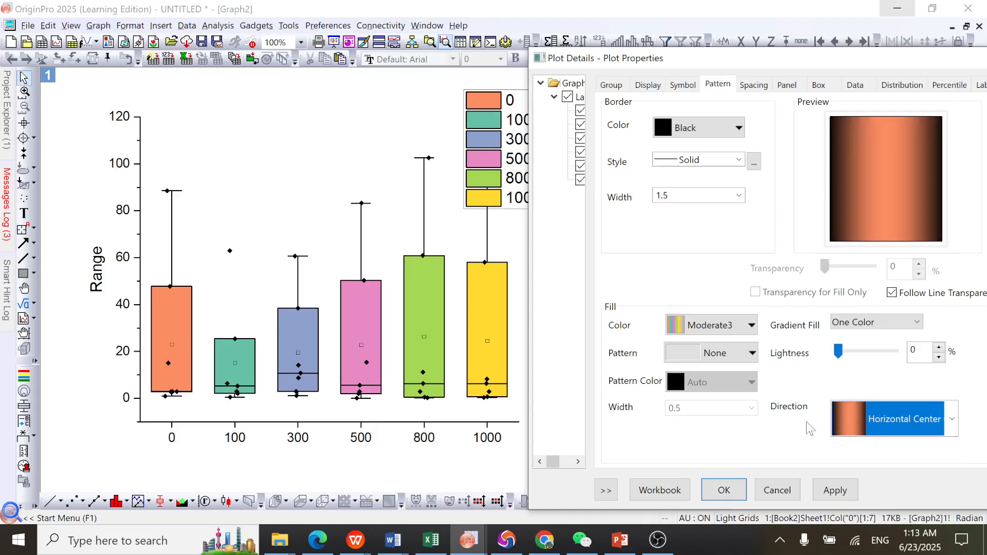
double_click(914, 352)
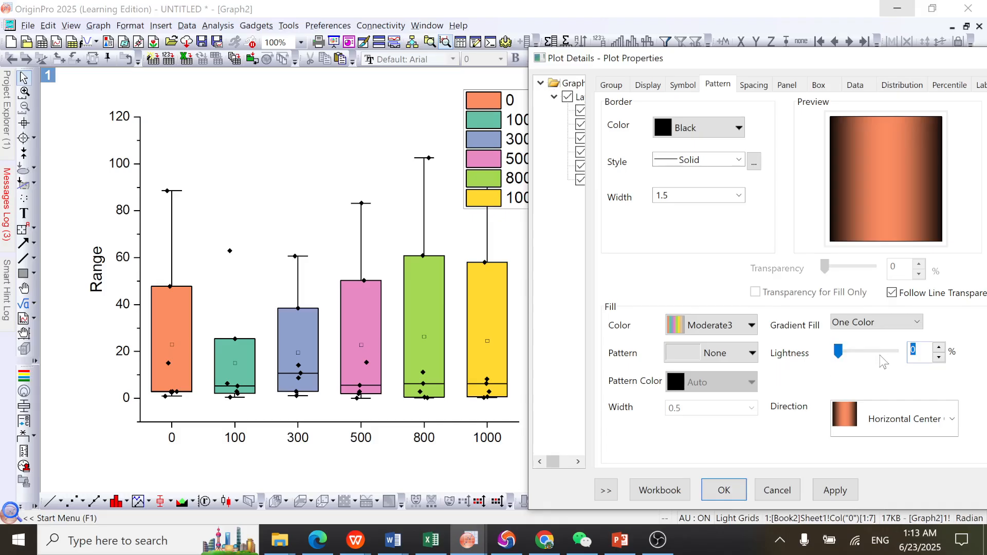
text(39)
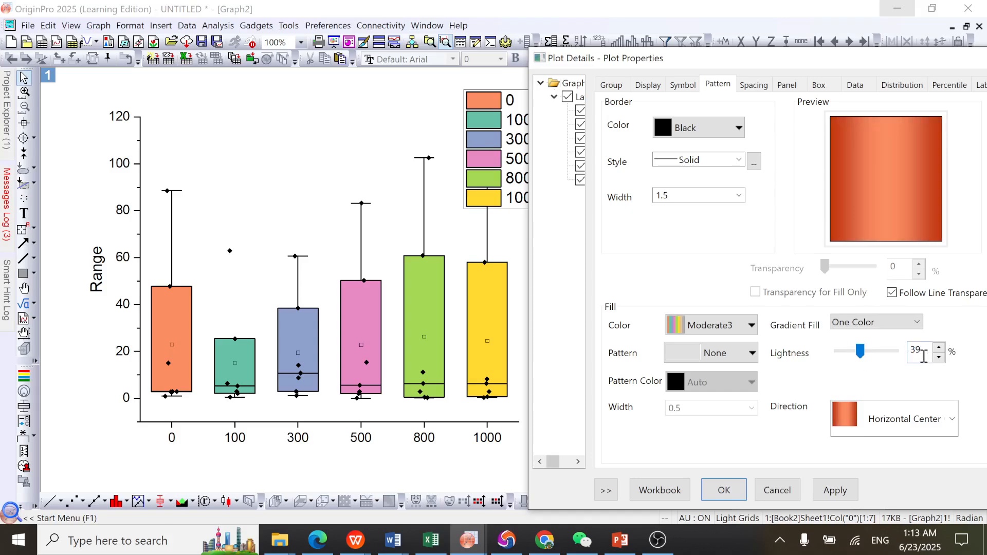
click(830, 490)
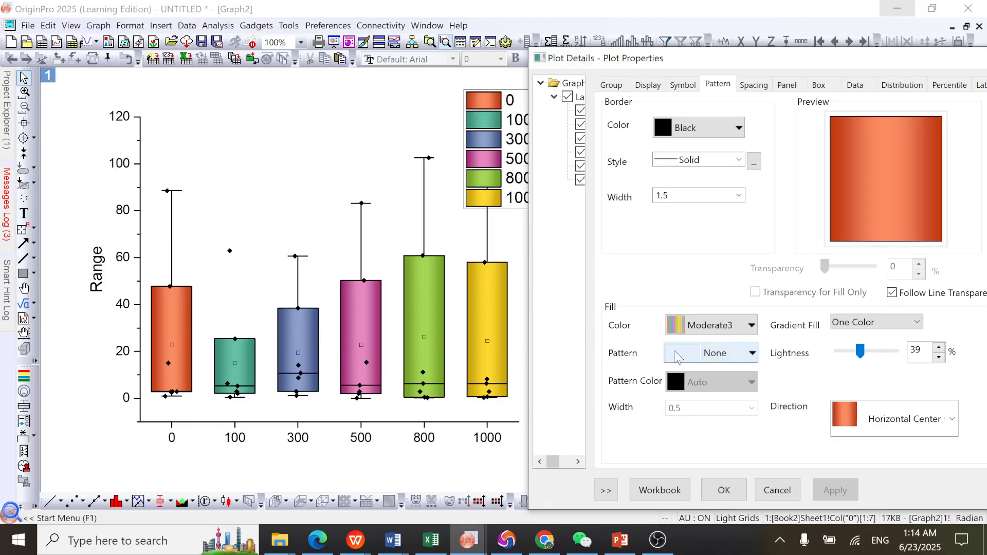
Change the boxes' fill colors to the slightly lighter shade row of the Moderate3 increment list and apply it
click(749, 326)
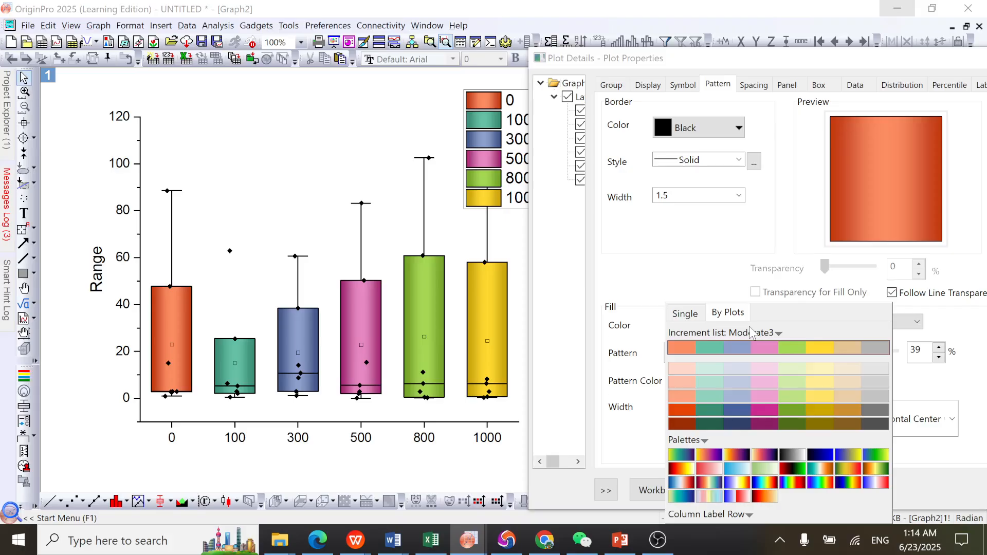
click(638, 281)
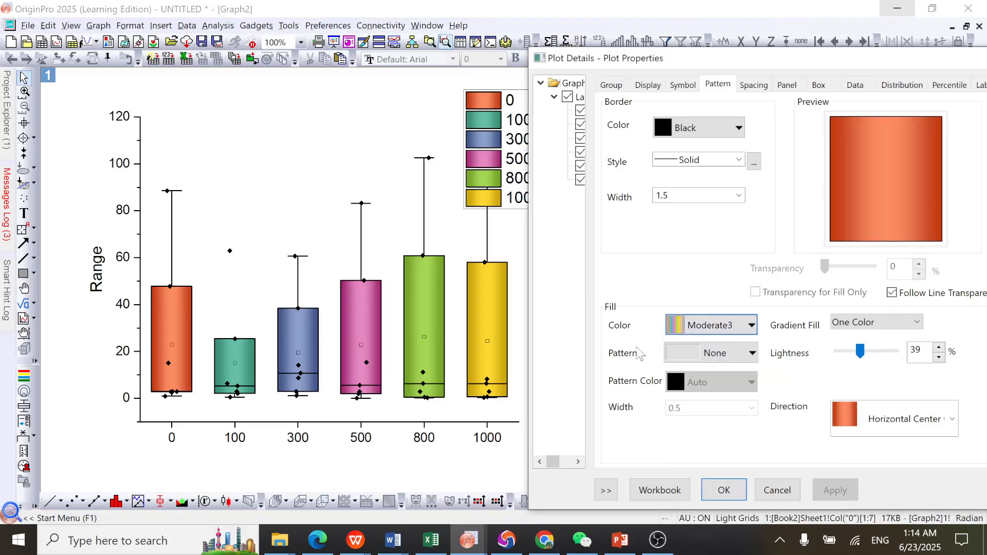
click(748, 326)
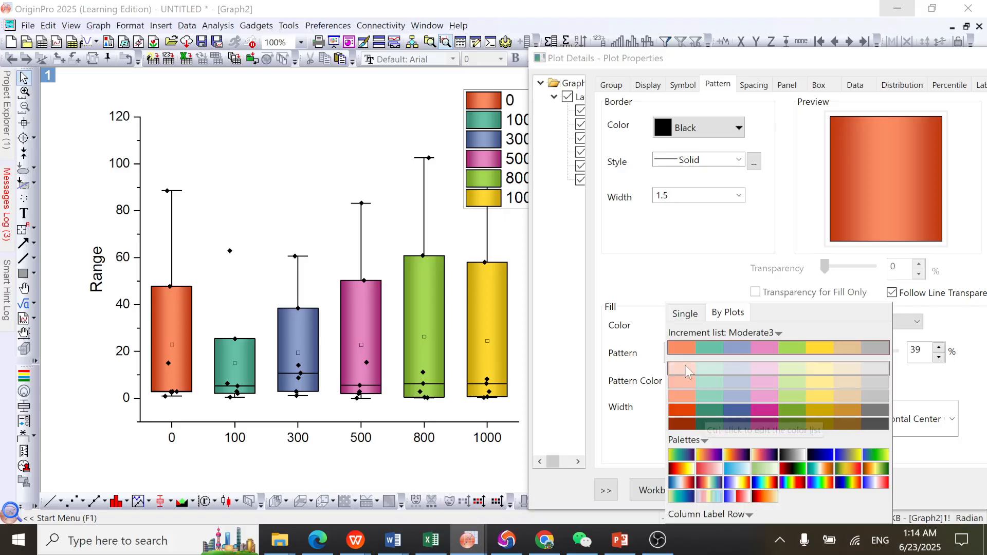
click(682, 396)
click(837, 493)
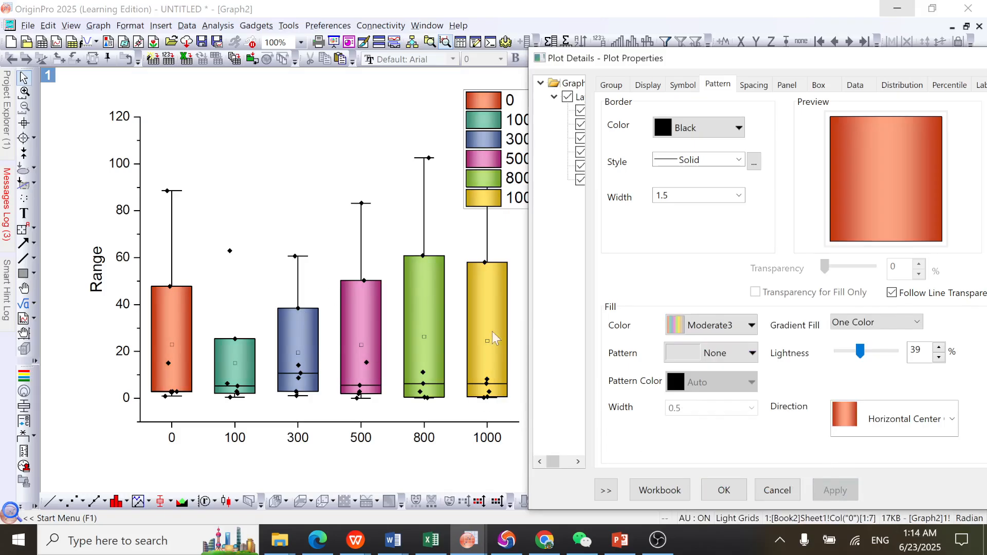
Set the boxes' border width to 0.2 and apply it to the graph
drag(696, 66, 719, 57)
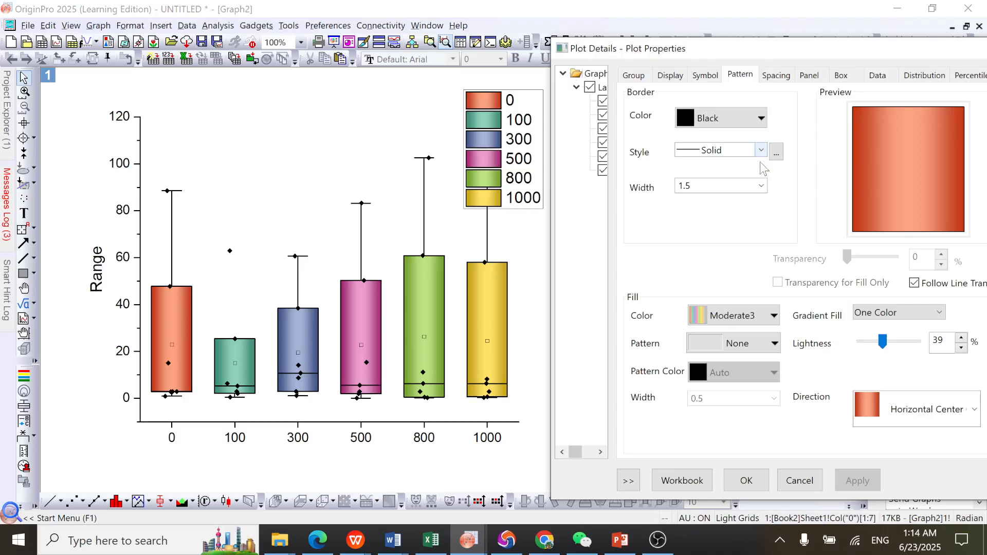
click(762, 187)
click(686, 201)
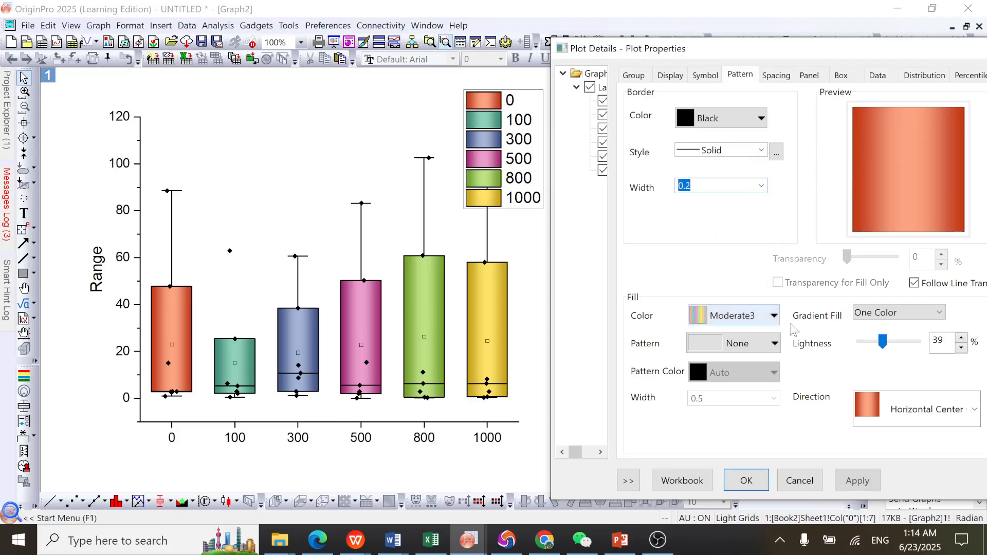
click(858, 481)
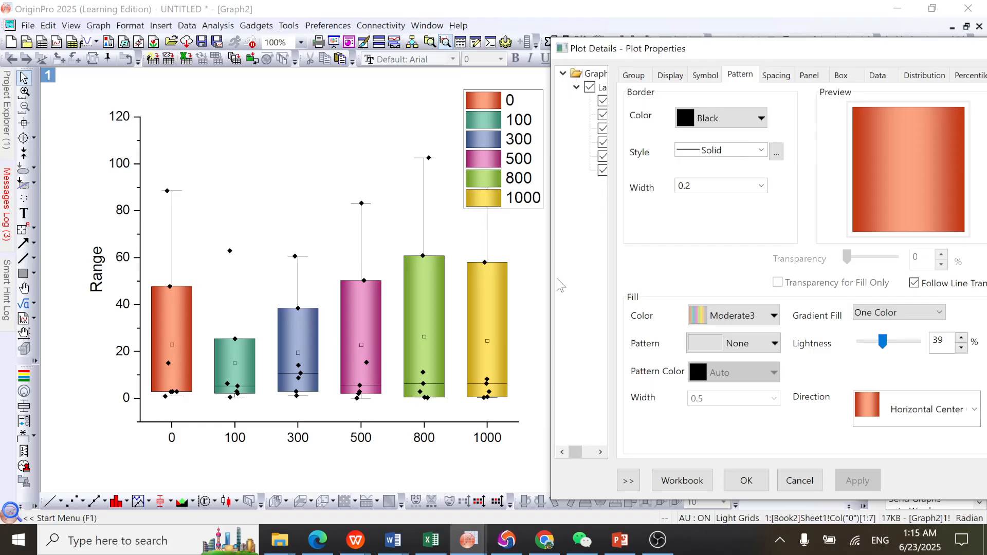
Set the data point symbols to size 8 with the Sphere shape and apply the change
click(714, 81)
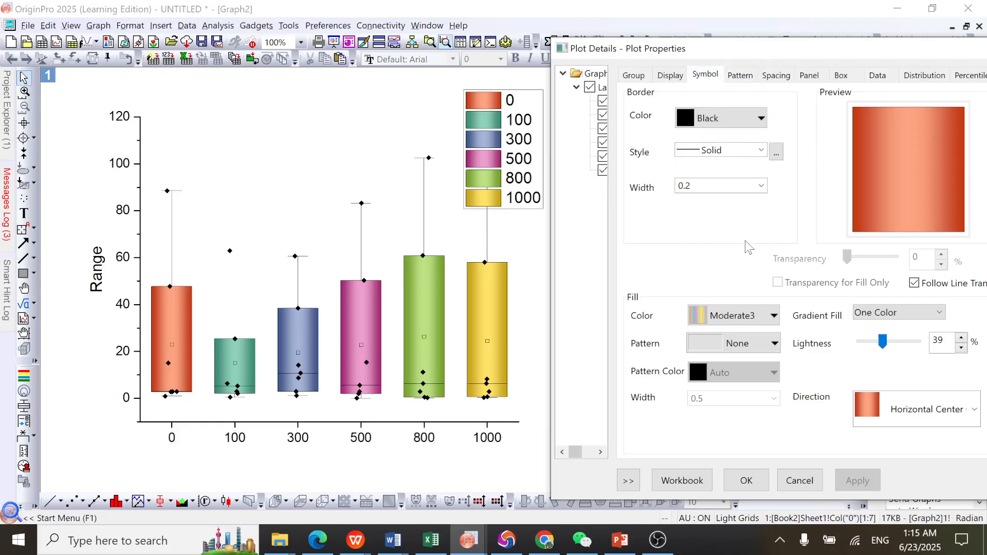
click(707, 78)
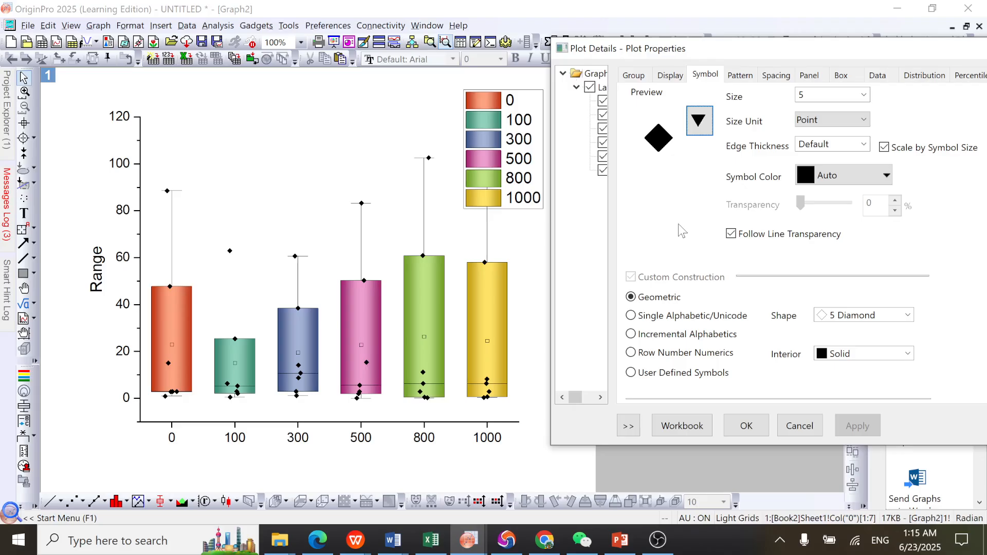
click(866, 95)
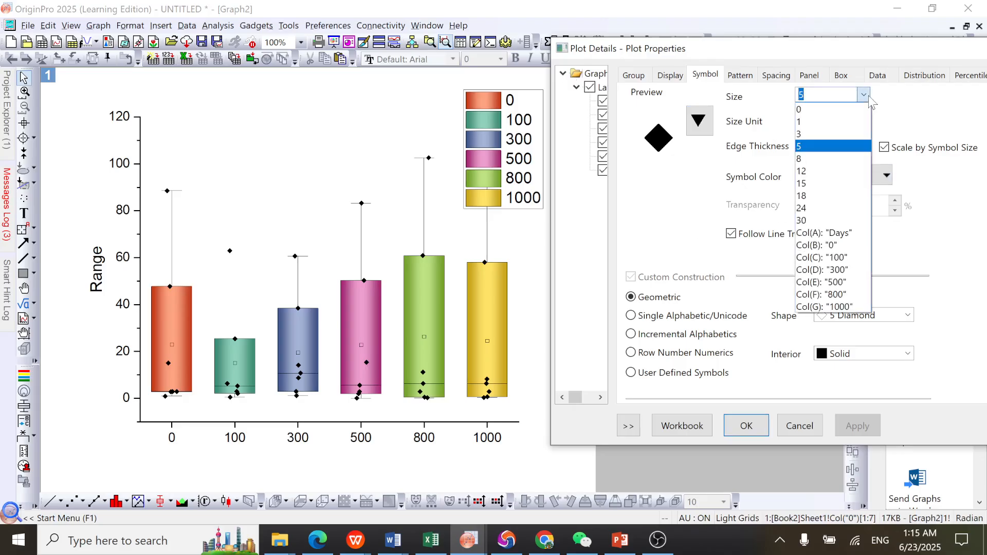
click(809, 160)
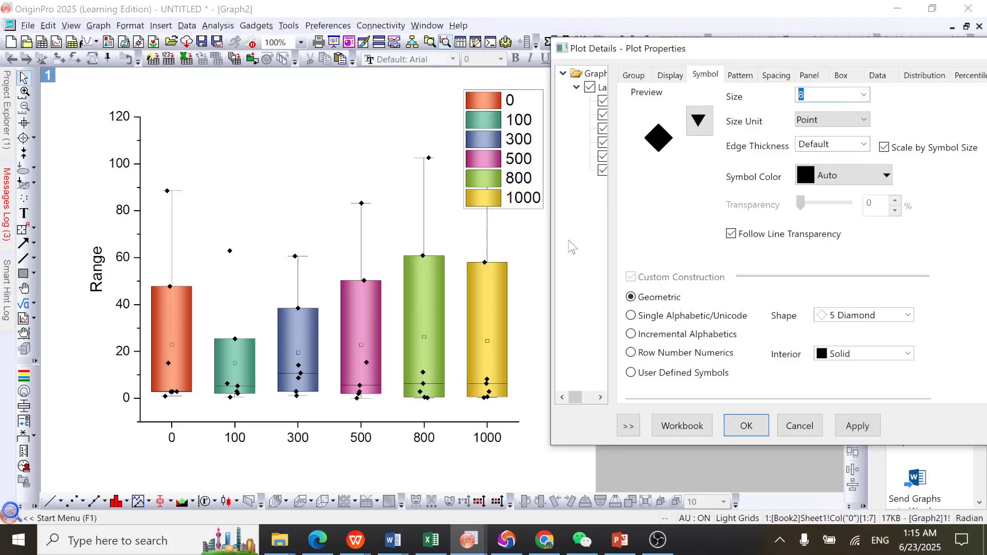
click(699, 123)
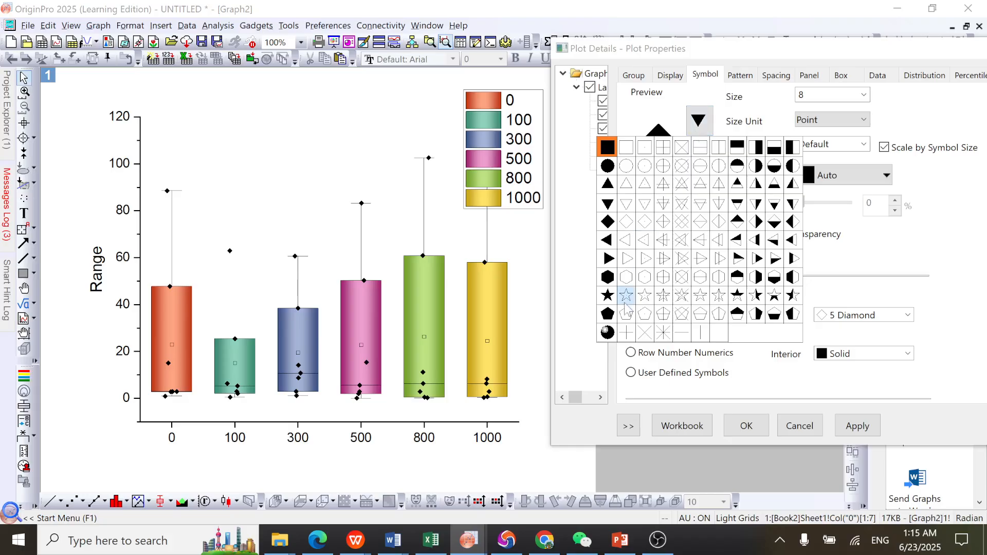
click(607, 332)
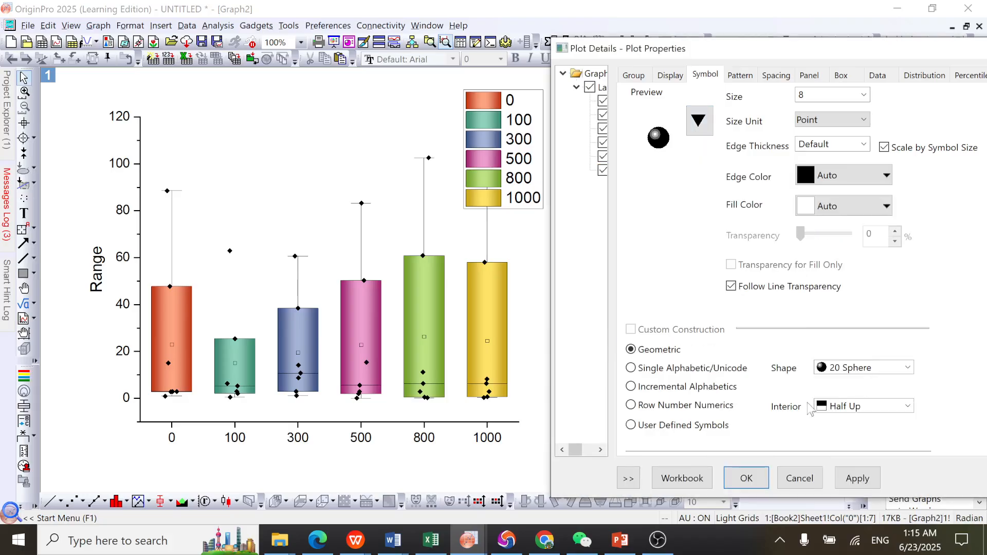
click(855, 477)
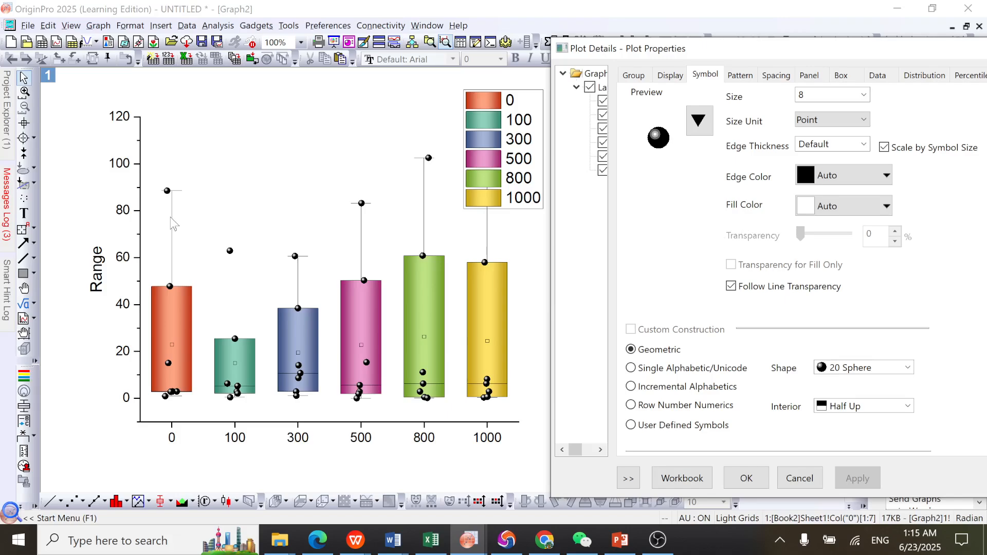
Set the whisker line width to 1.5 pt and apply it, moving the Plot Details dialog off the graph
drag(848, 53, 776, 55)
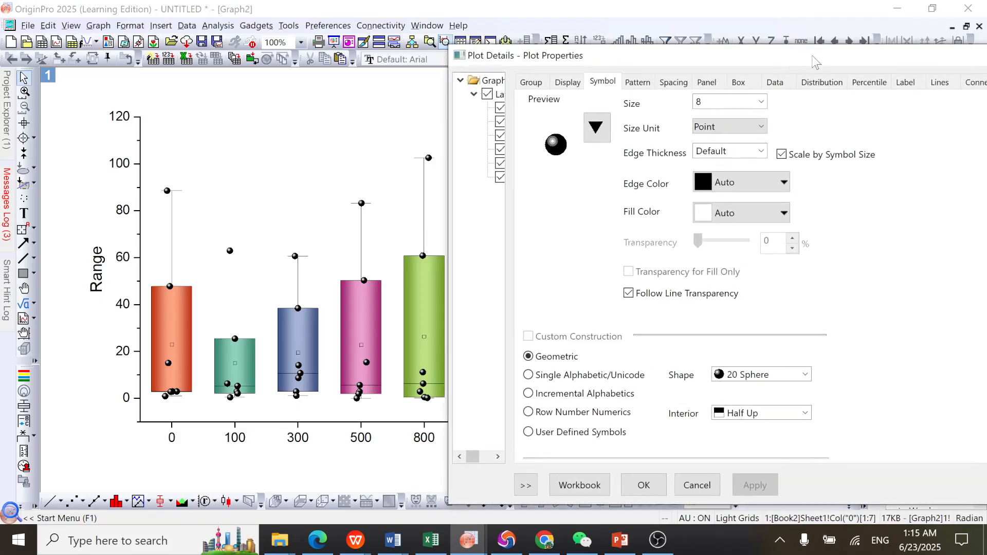
click(936, 86)
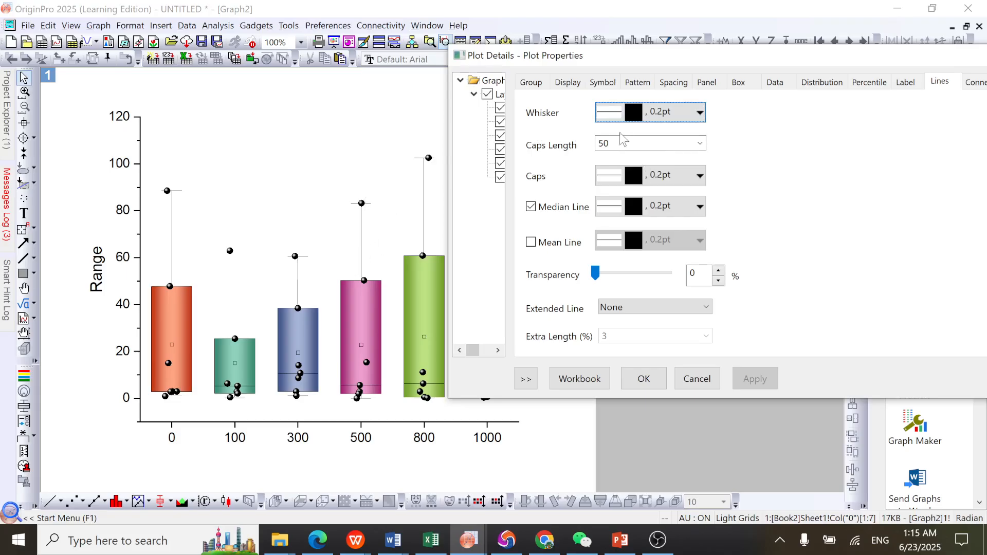
click(700, 114)
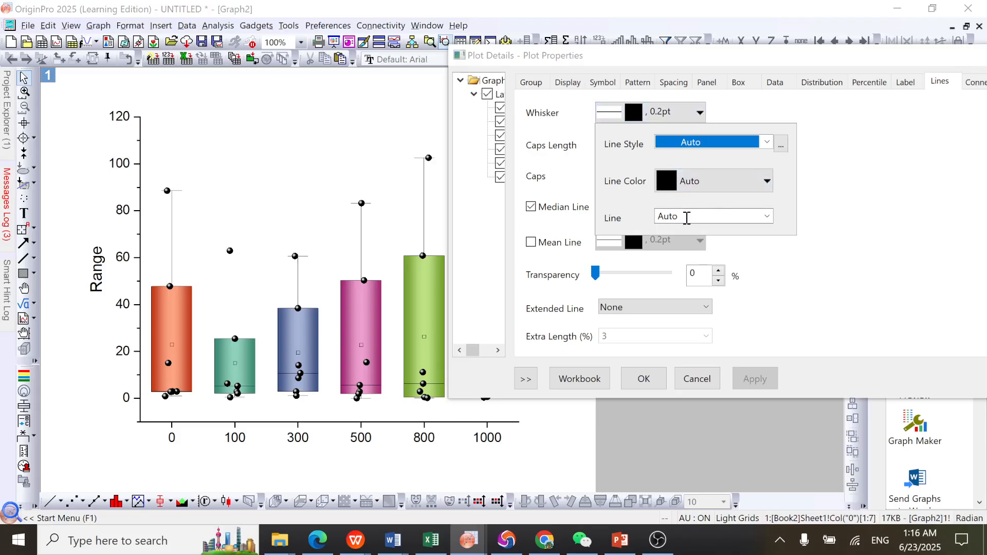
click(768, 216)
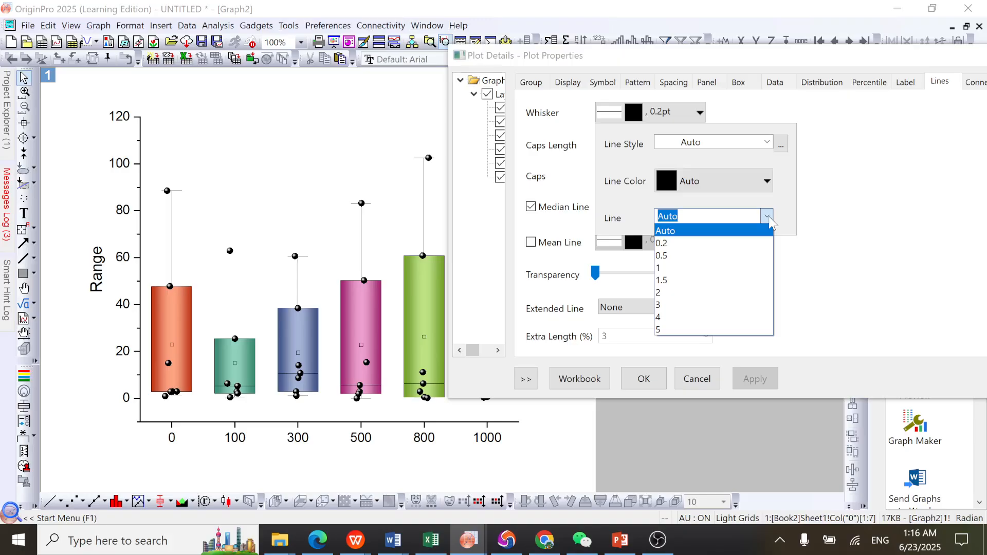
click(666, 280)
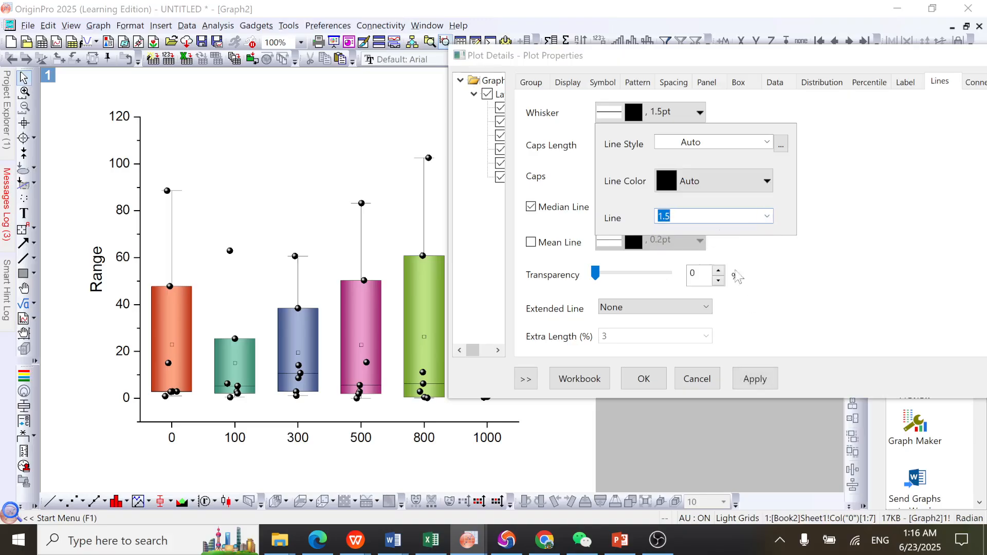
click(743, 381)
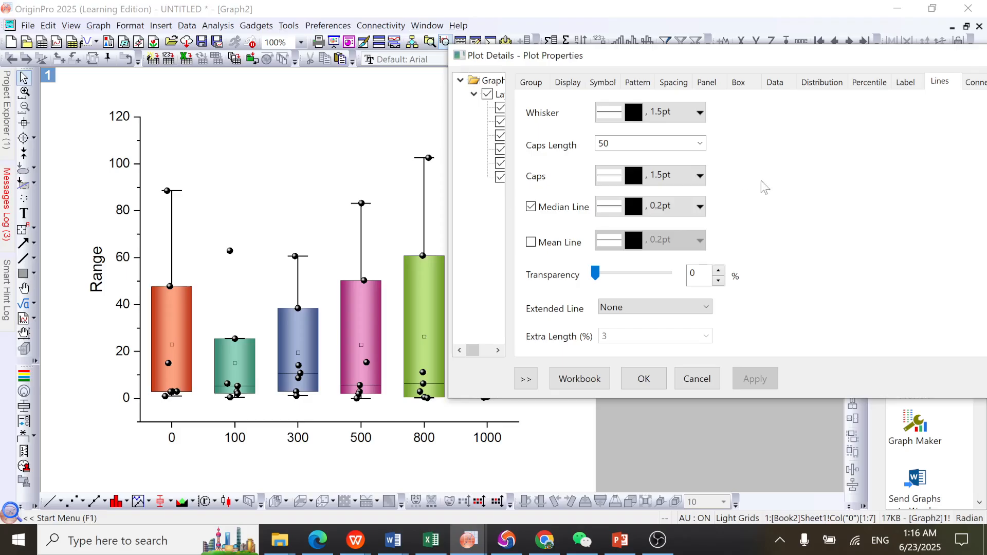
drag(674, 52, 712, 42)
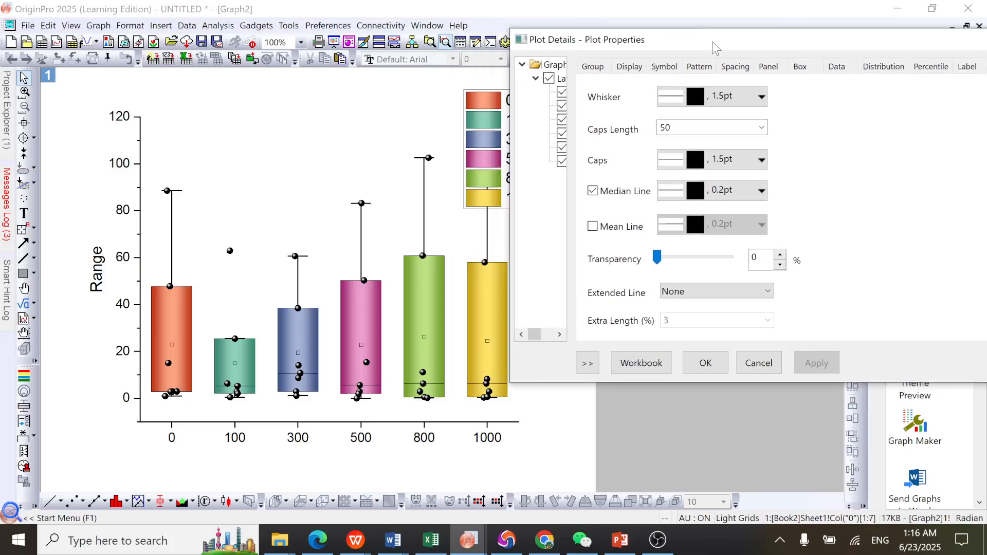
Try a box width of 60% for the box plots and apply it
click(806, 73)
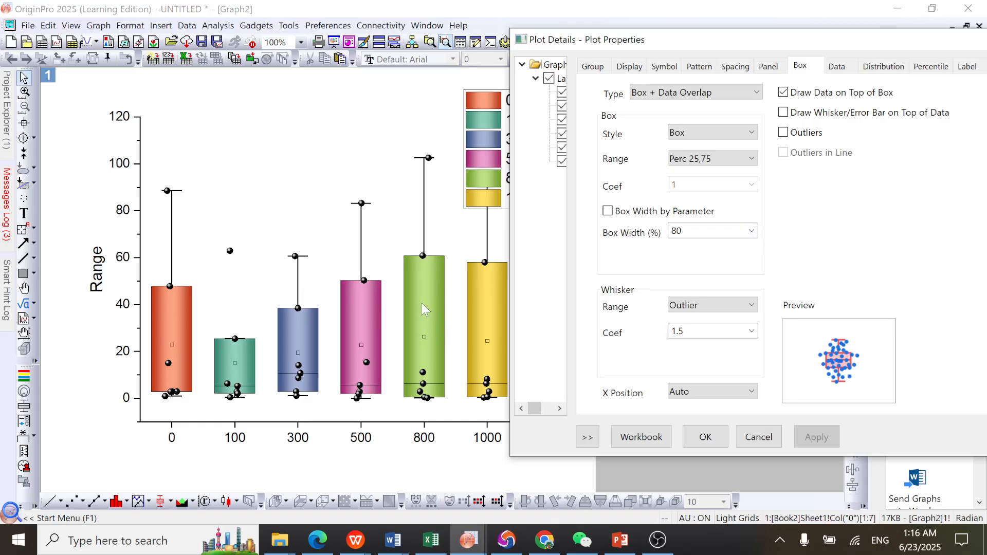
click(752, 231)
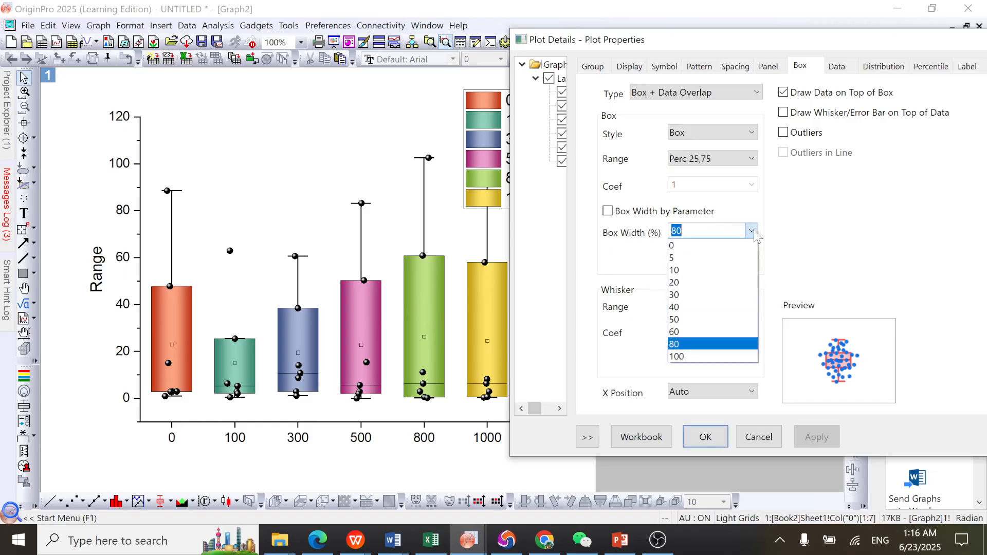
click(675, 332)
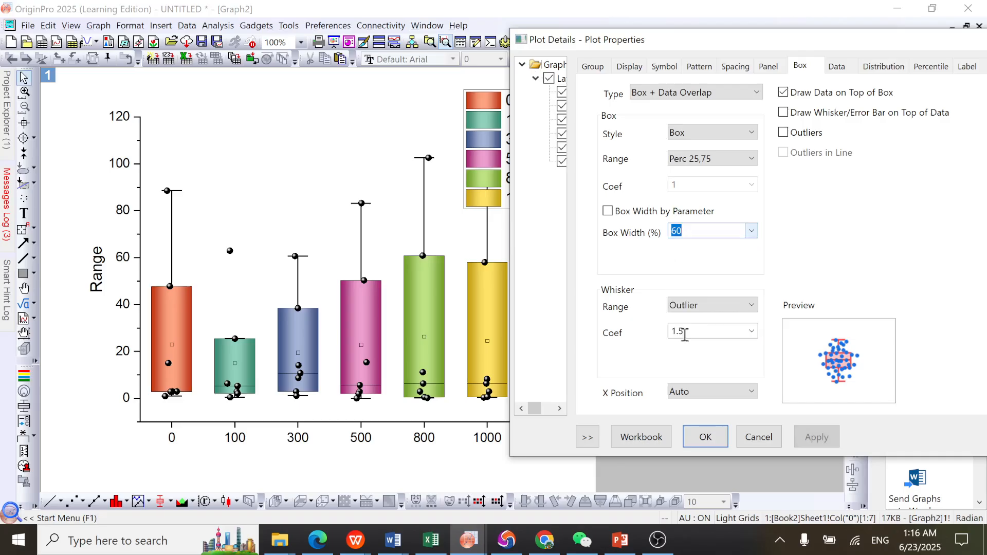
click(816, 436)
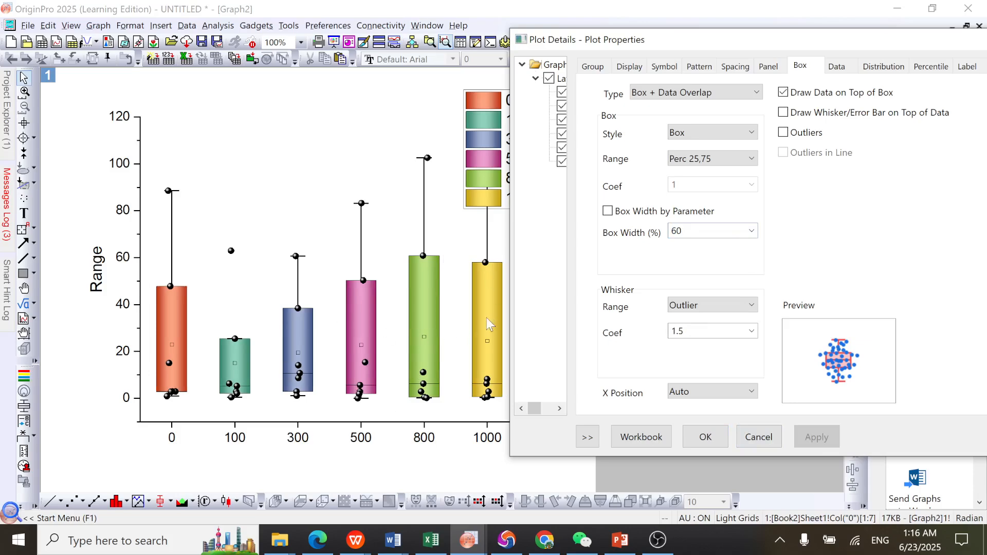
Set the box width to 70%, apply it, and close the Plot Details dialog with the changes accepted
double_click(680, 230)
click(676, 232)
key(BackSpace)
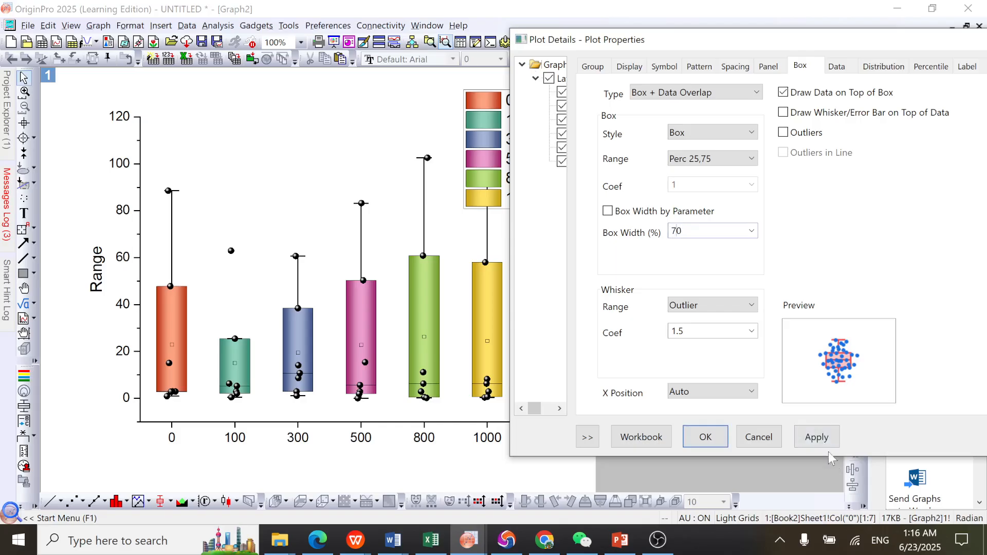
click(817, 437)
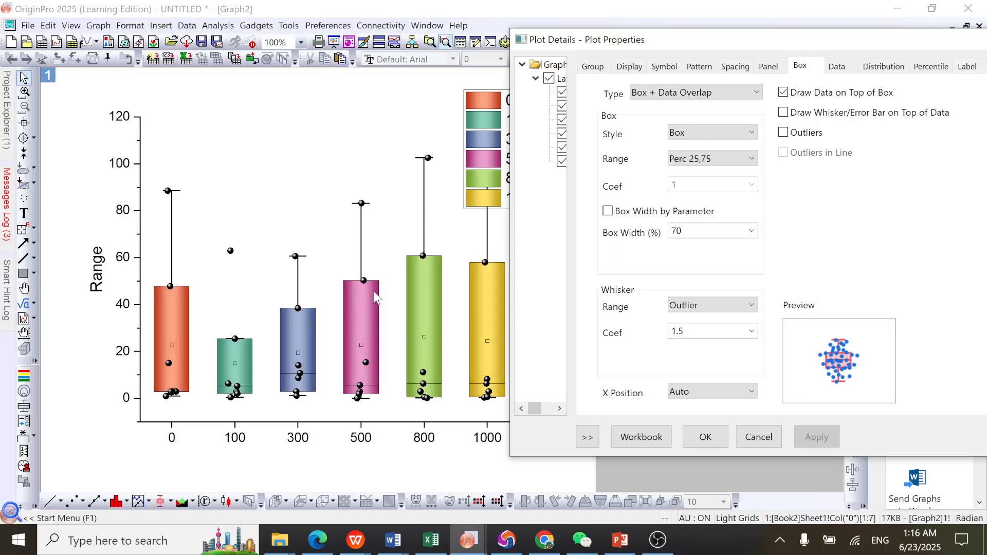
click(706, 437)
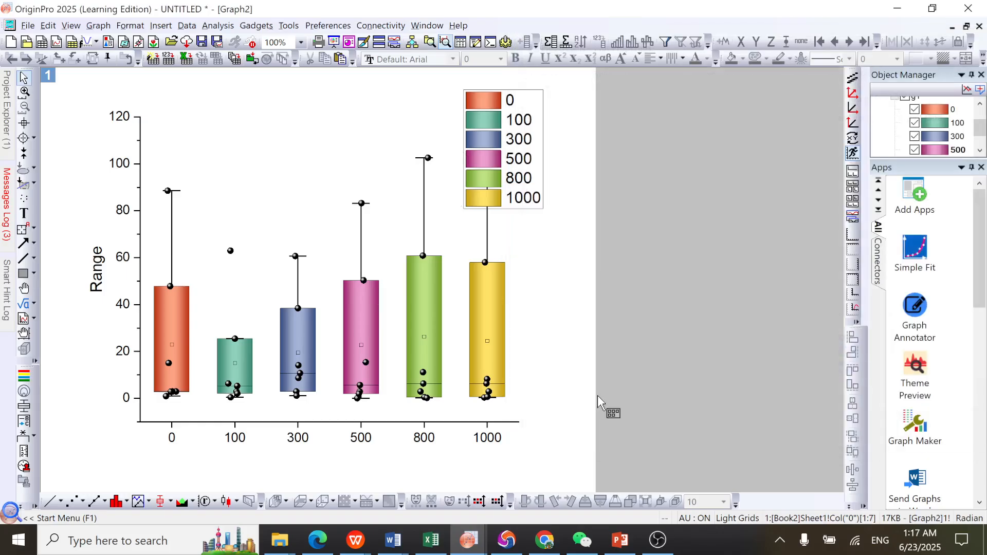
Move the legend to the upper left of the plot area, above the 0 and 100 boxes
click(507, 175)
drag(507, 175, 221, 197)
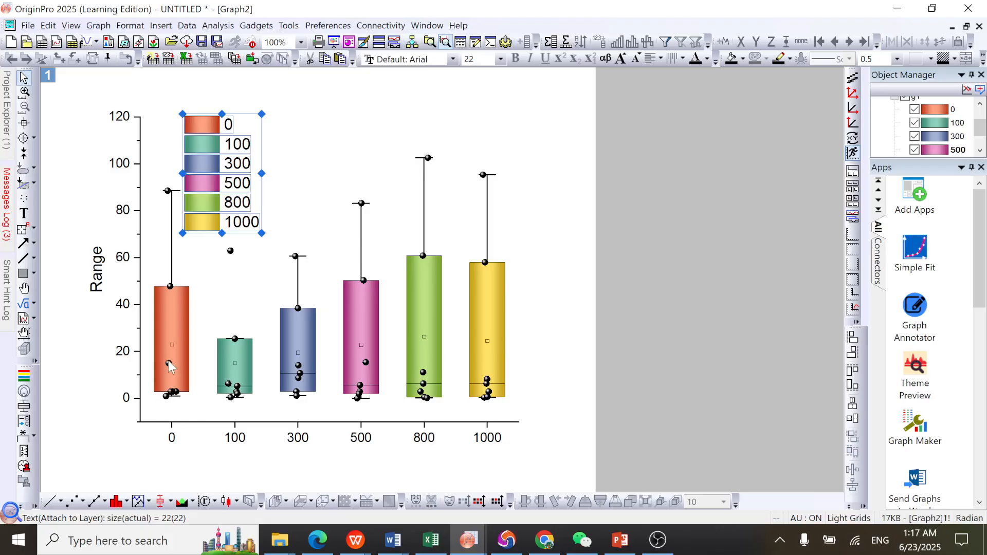
mouse_move(170, 366)
mouse_move(172, 349)
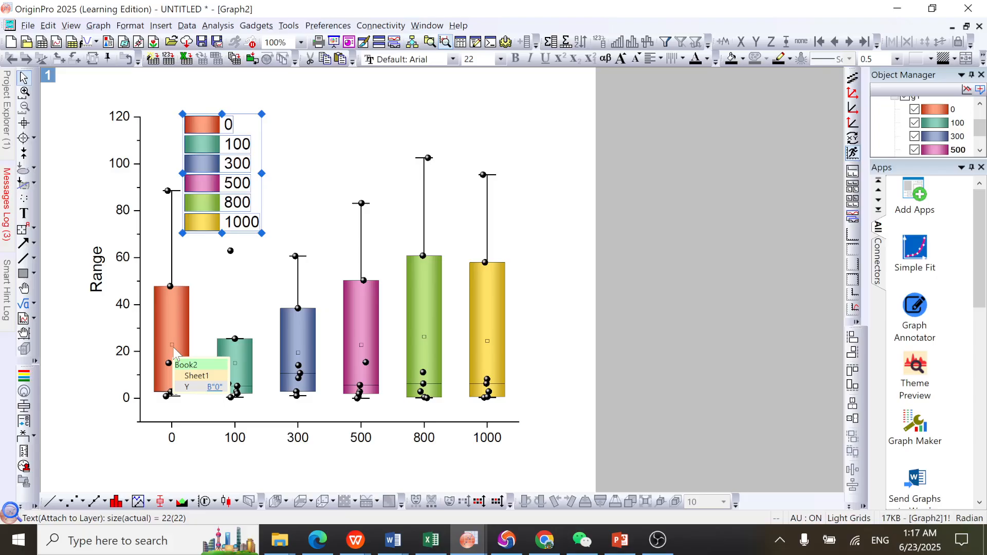
double_click(487, 341)
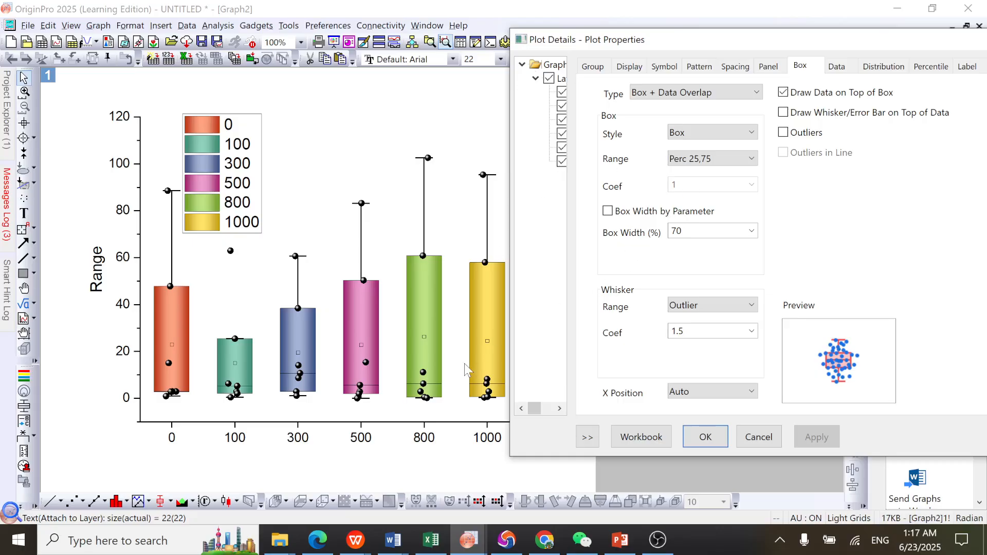
drag(867, 51, 757, 45)
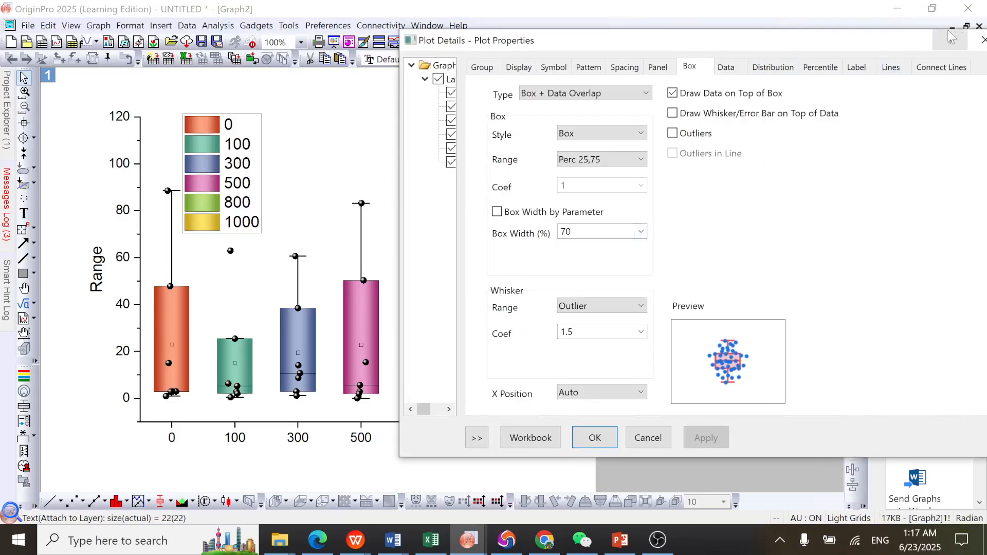
drag(882, 39, 800, 47)
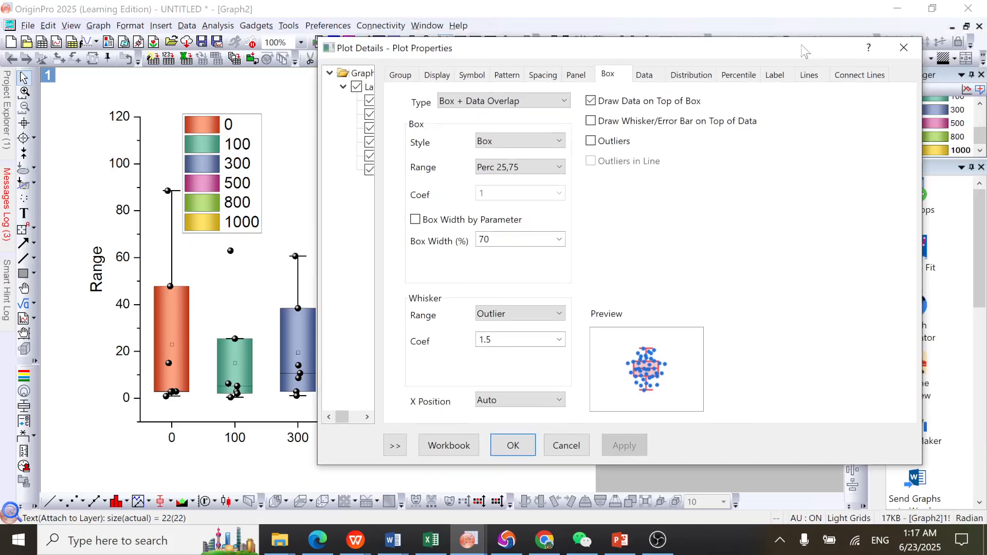
click(888, 51)
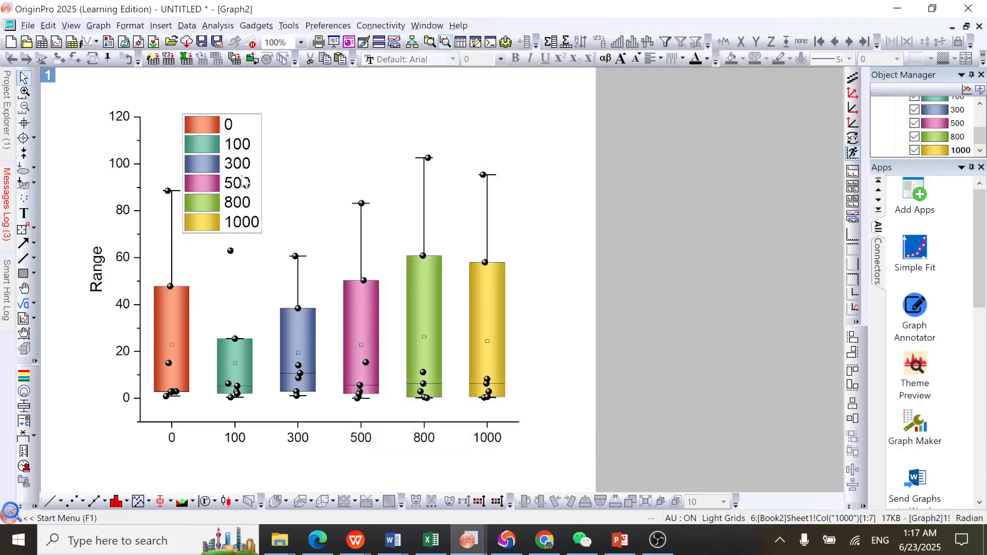
Reconstruct the legend so it lists the box components 25%~75%, Range within 1.5IQR, Median Line, Mean and Data
click(246, 157)
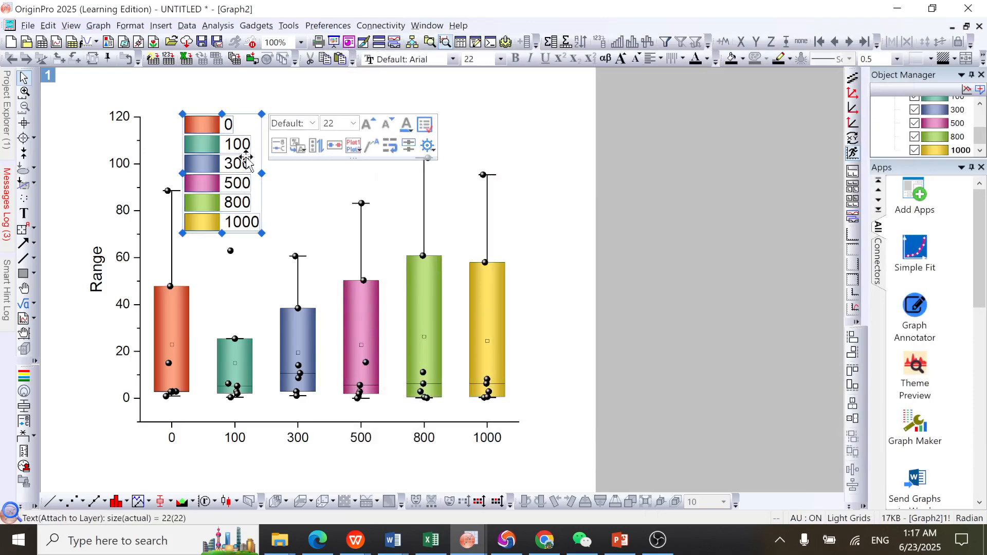
click(340, 193)
click(241, 178)
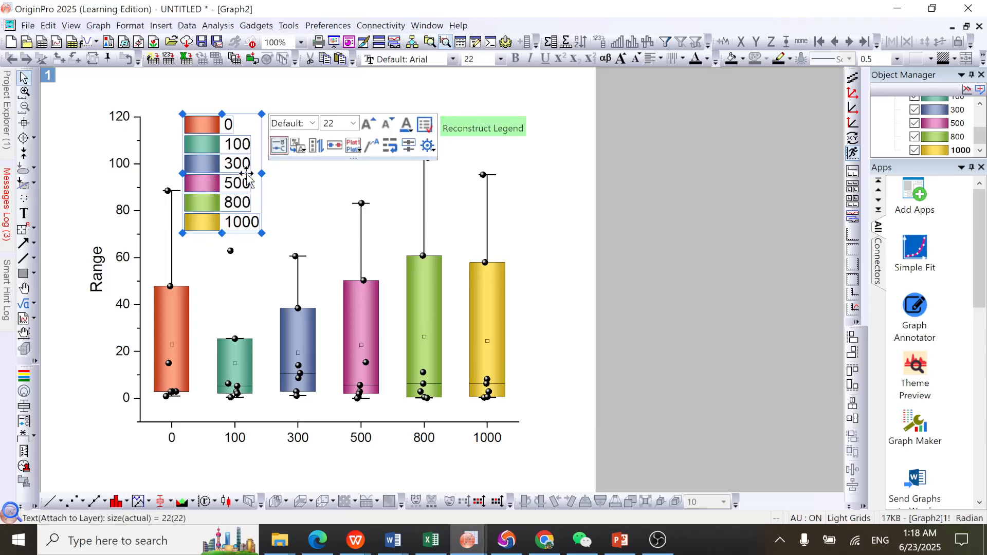
click(278, 148)
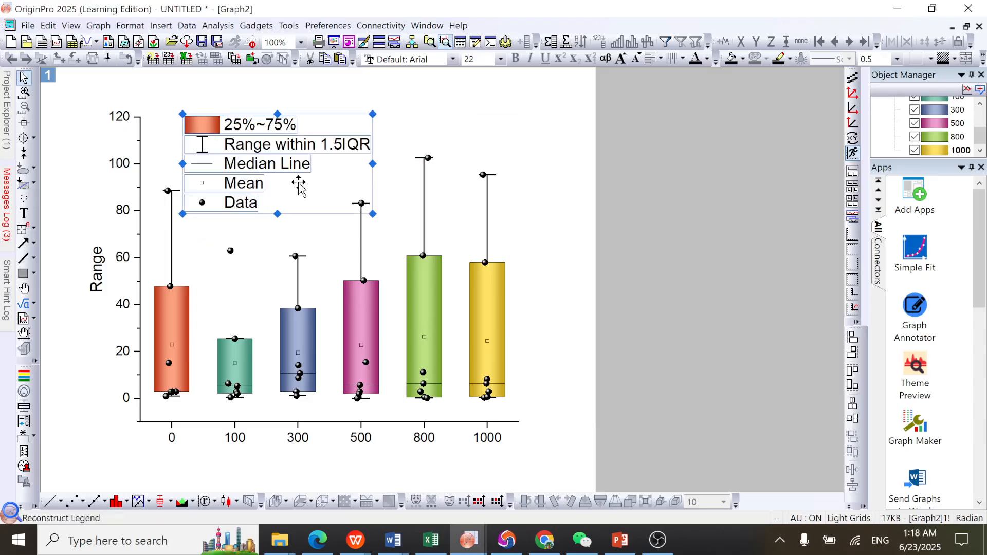
click(528, 115)
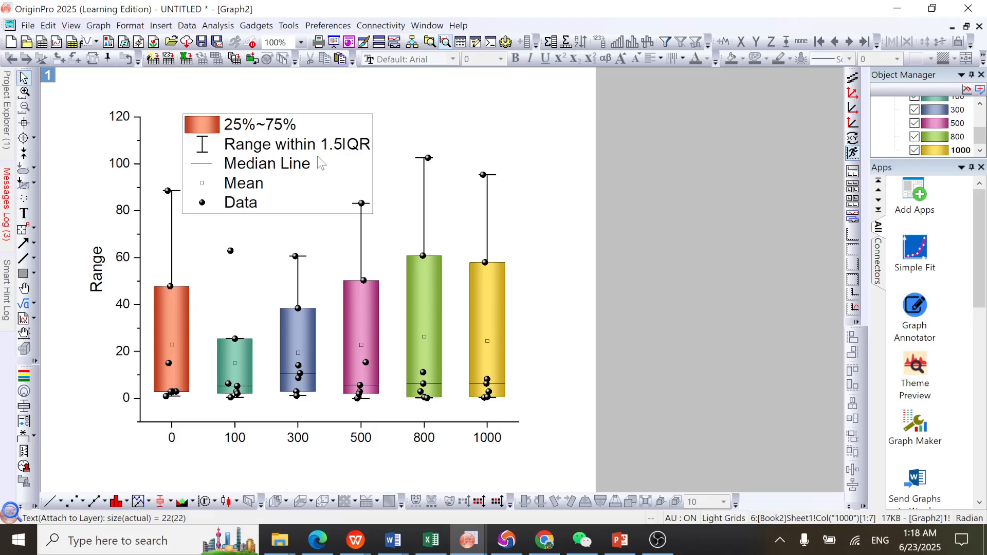
Set the legend's font size to 14
click(302, 156)
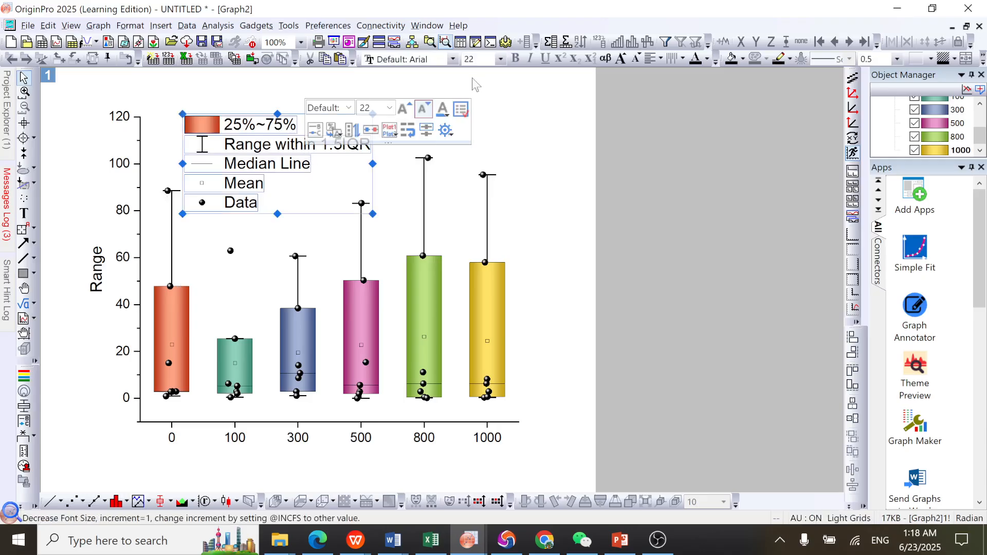
click(498, 61)
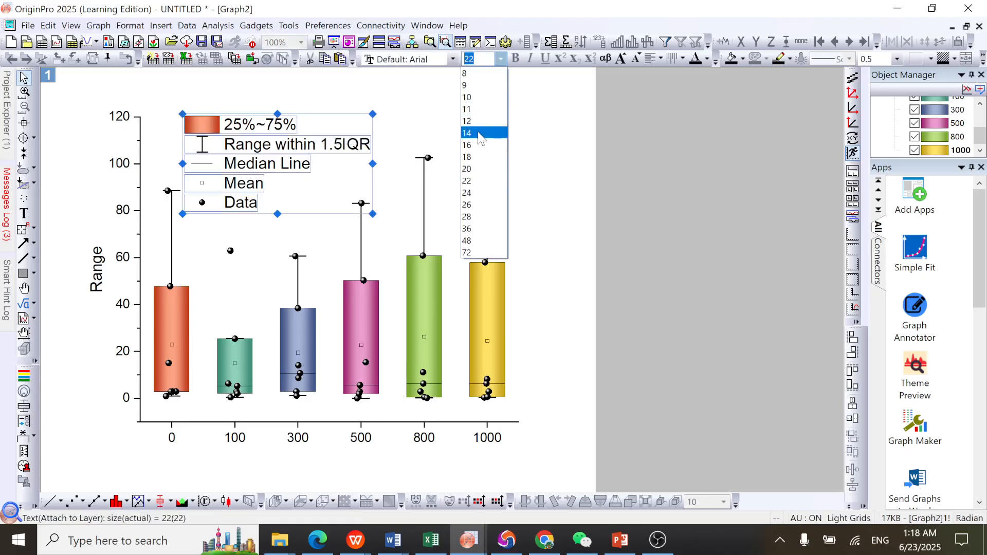
click(483, 130)
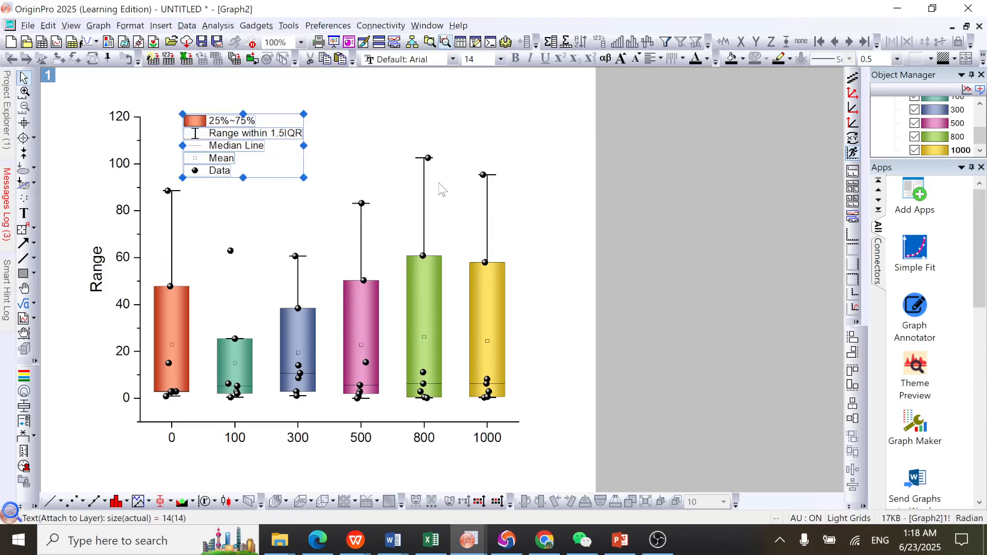
click(312, 144)
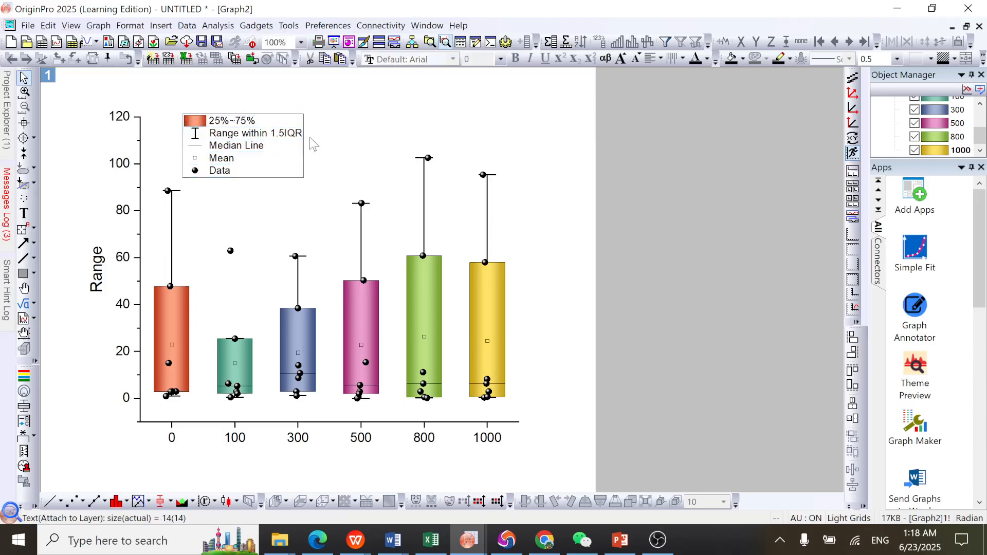
Make all of the legend's text entries bold
double_click(227, 156)
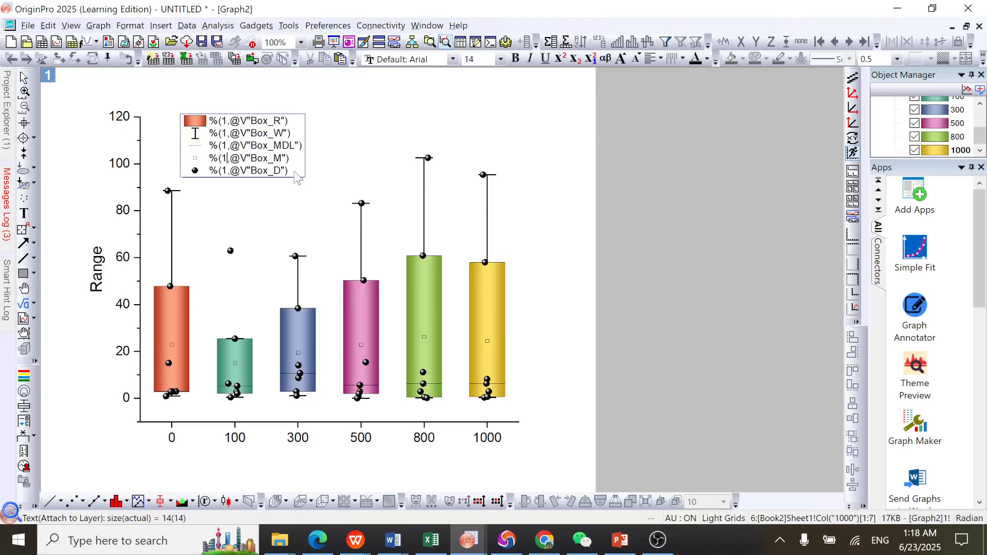
drag(296, 175, 248, 174)
key(ctrl+a)
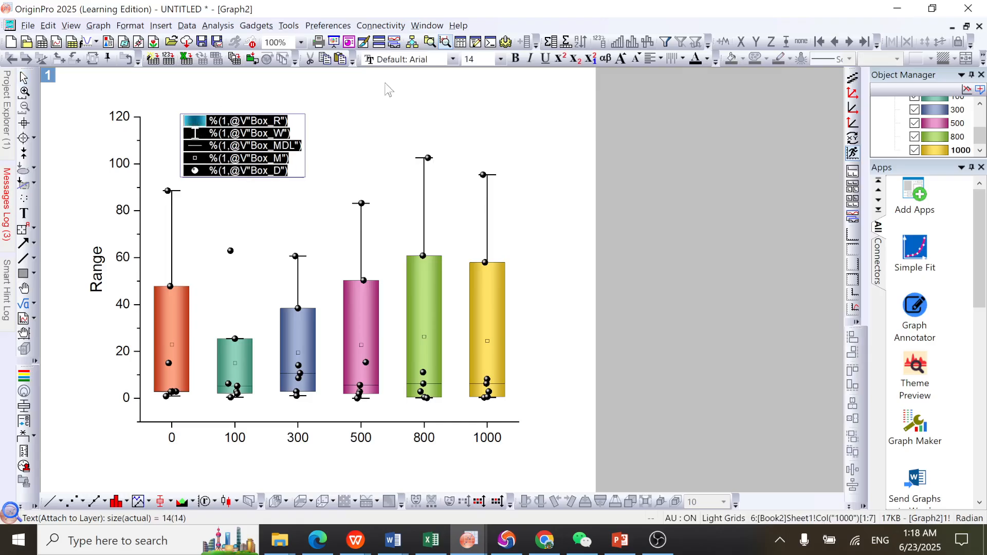
click(516, 60)
click(351, 150)
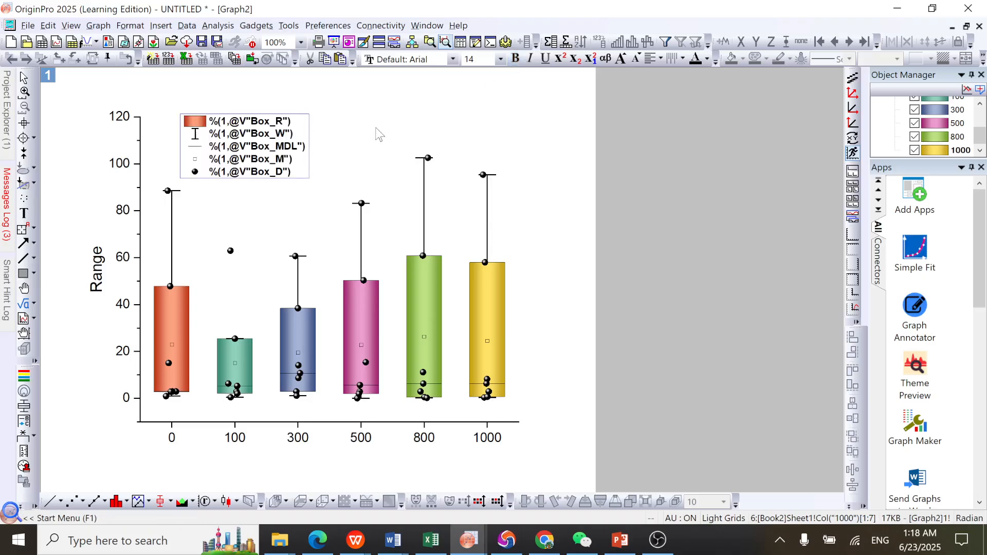
click(359, 162)
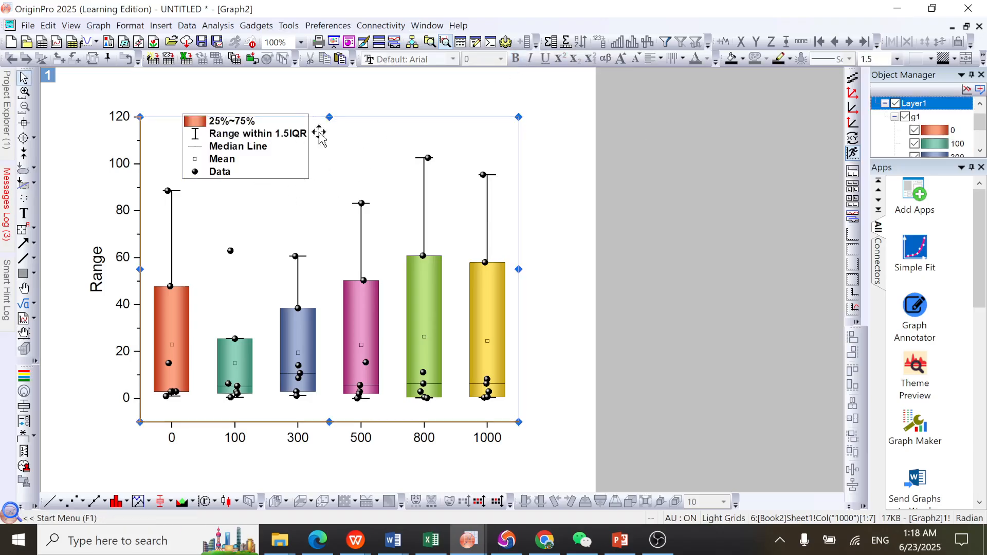
Move the legend slightly down and away from the Y axis, above the 0 and 100 boxes
click(572, 179)
click(276, 163)
click(392, 155)
key(ctrl+z)
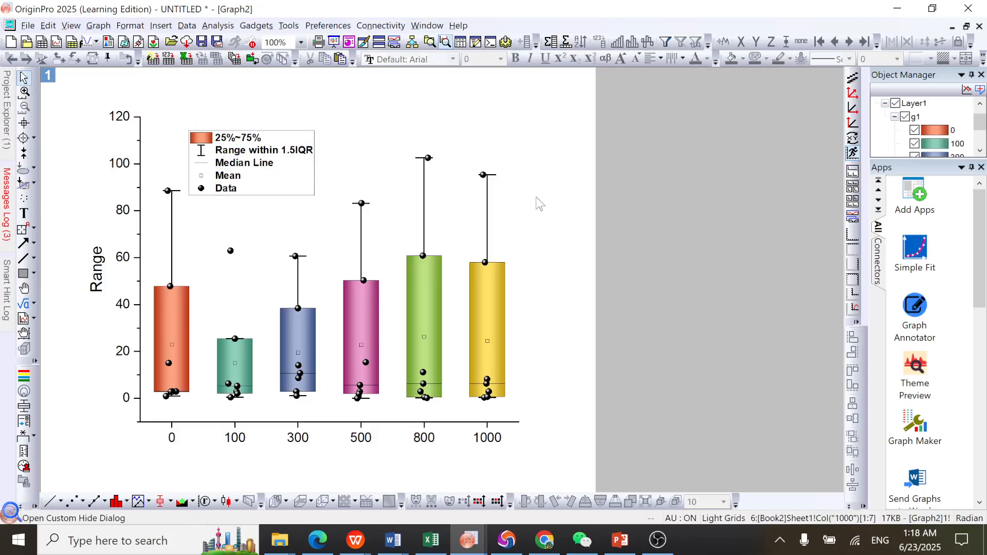
Make the tick labels of both the Y axis and the X axis bold
click(124, 168)
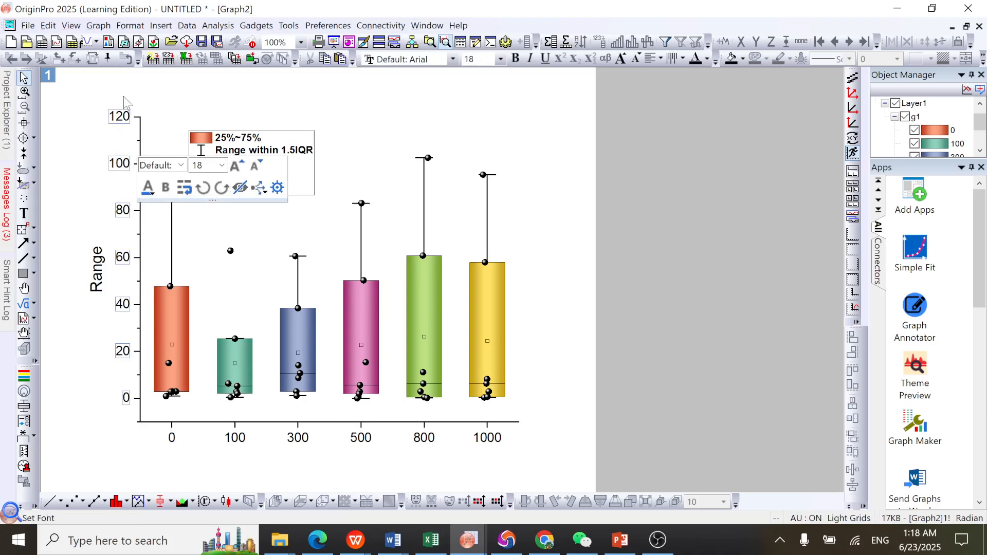
click(166, 189)
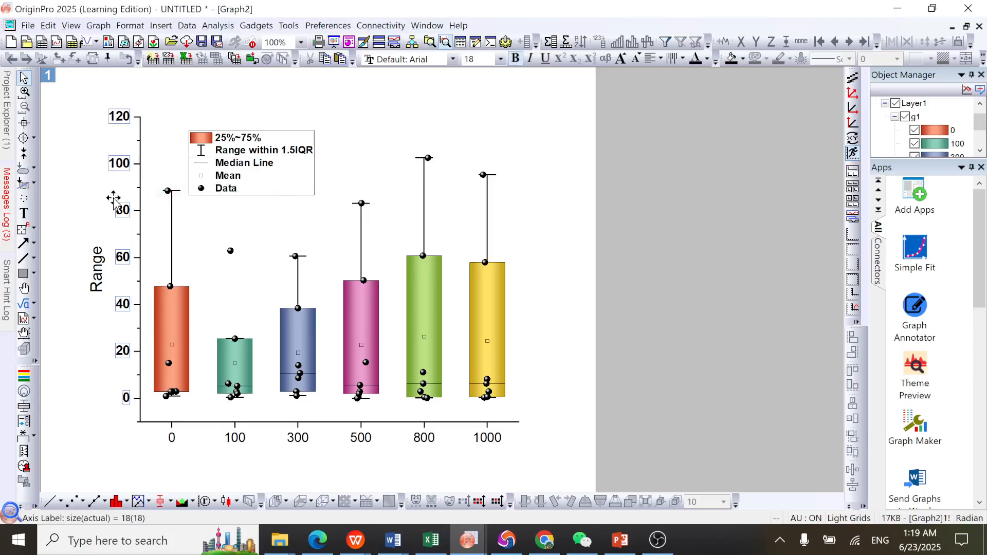
click(295, 440)
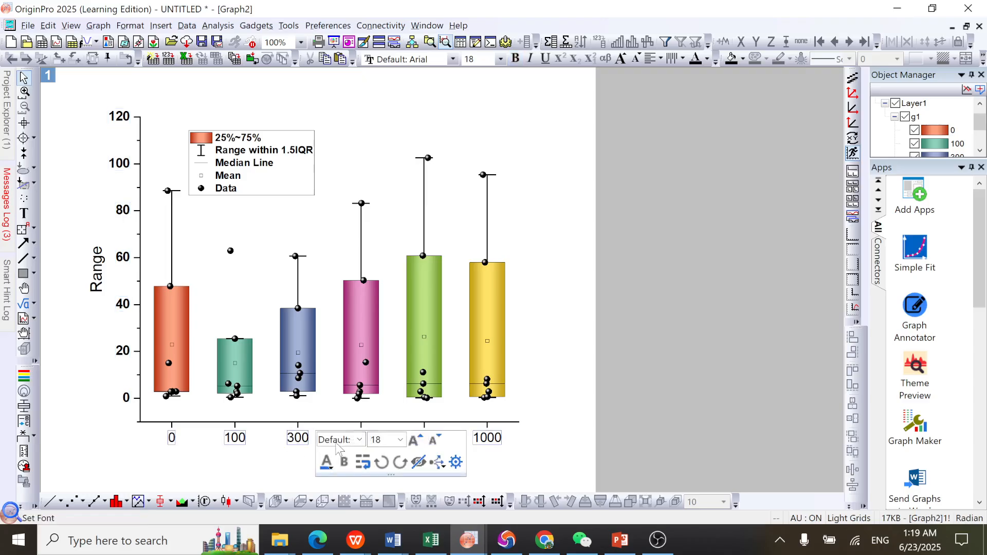
click(346, 462)
click(542, 380)
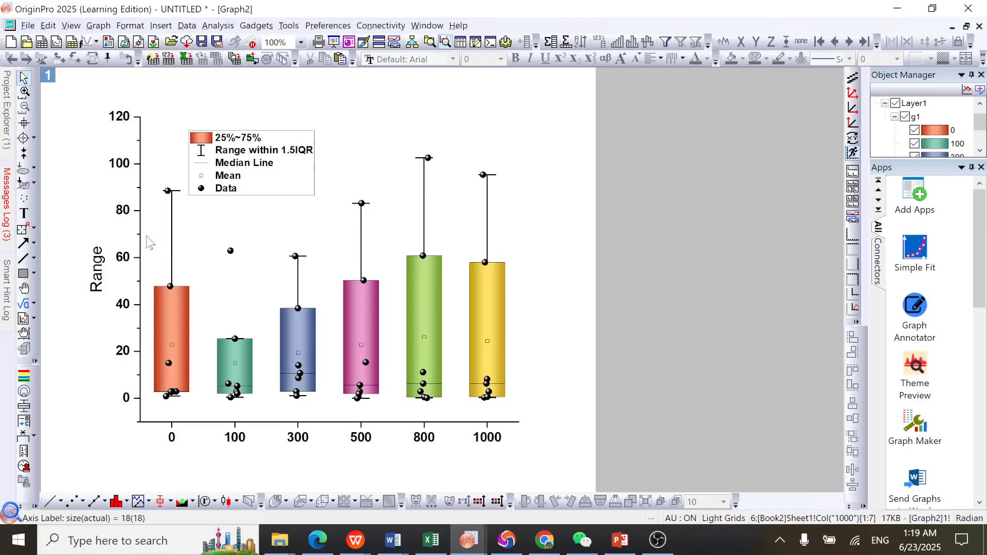
Set the left Y axis's minor tick style to None in its line and tick settings
double_click(139, 138)
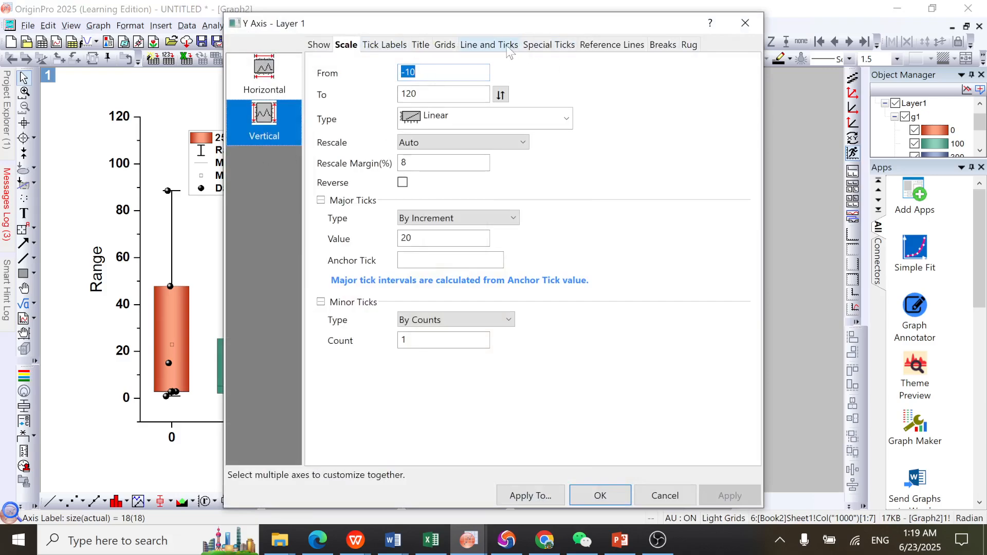
click(491, 46)
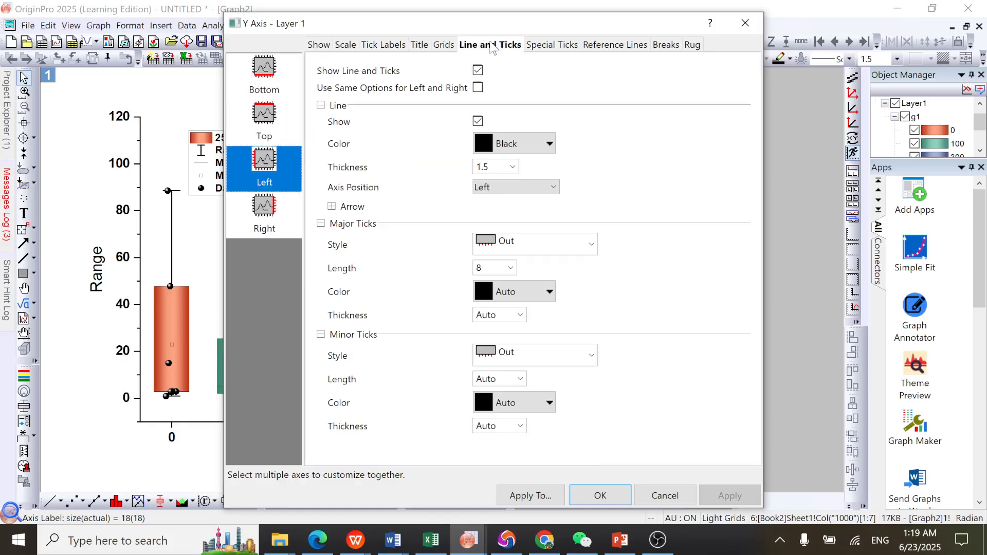
drag(402, 30, 535, 47)
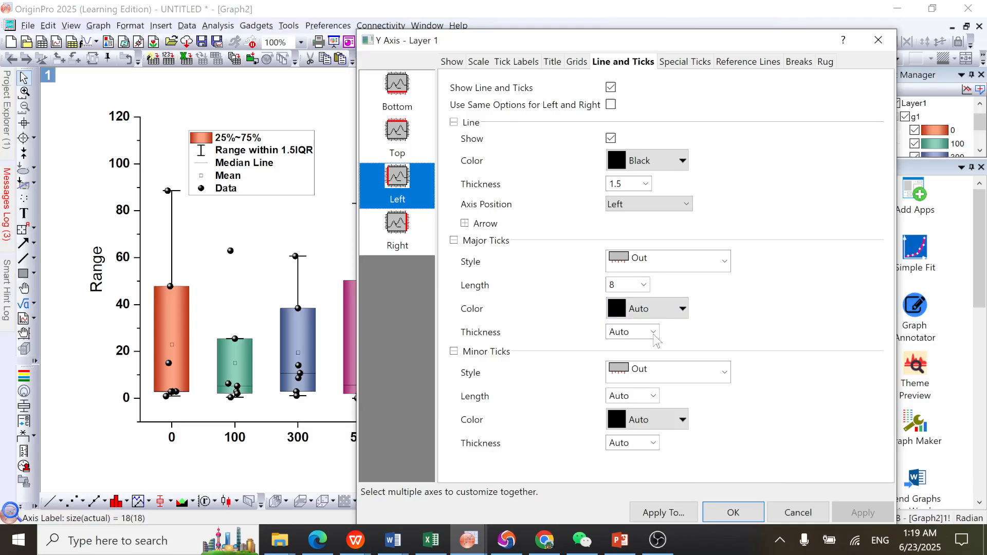
click(701, 374)
click(663, 450)
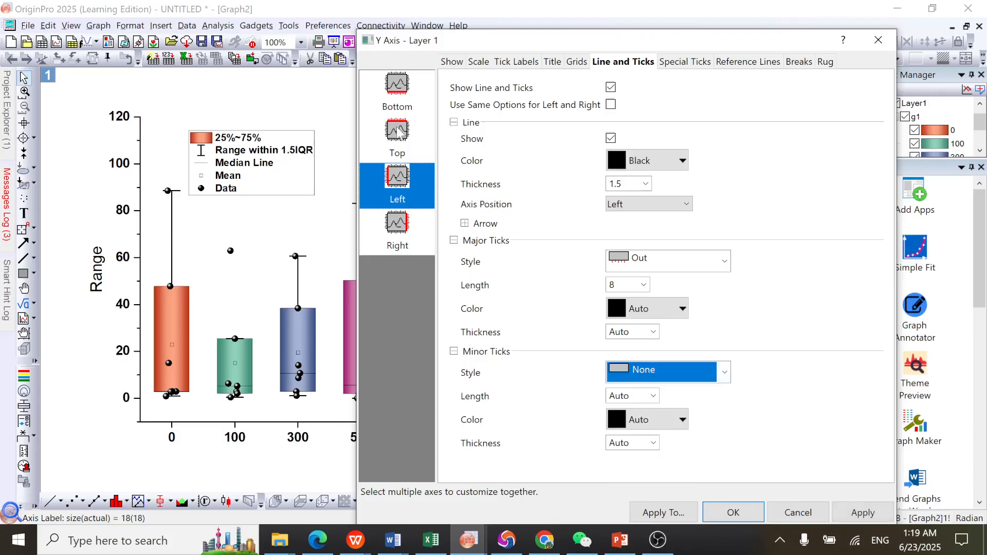
Show the line of the right Y axis and set its major and minor tick styles to None
click(403, 228)
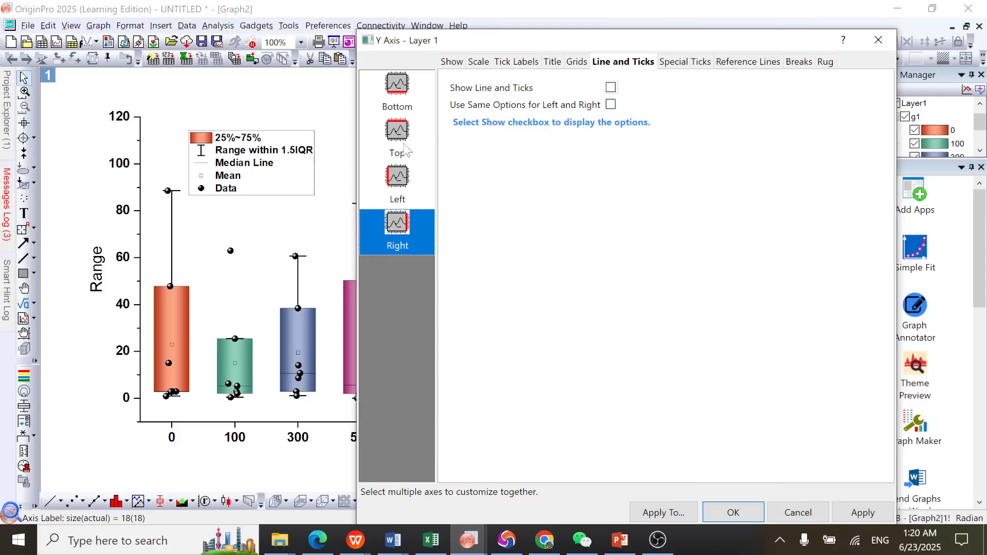
drag(501, 44, 582, 66)
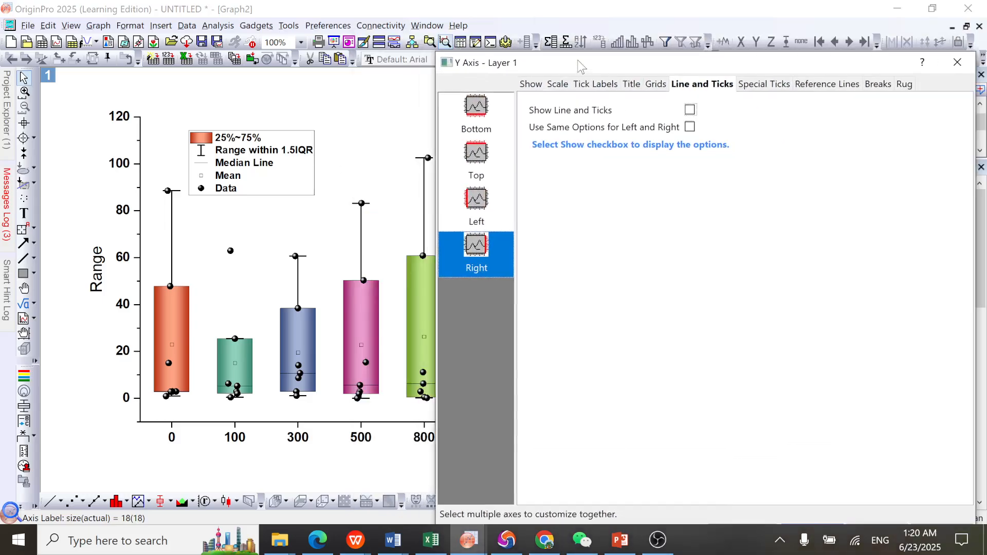
click(690, 110)
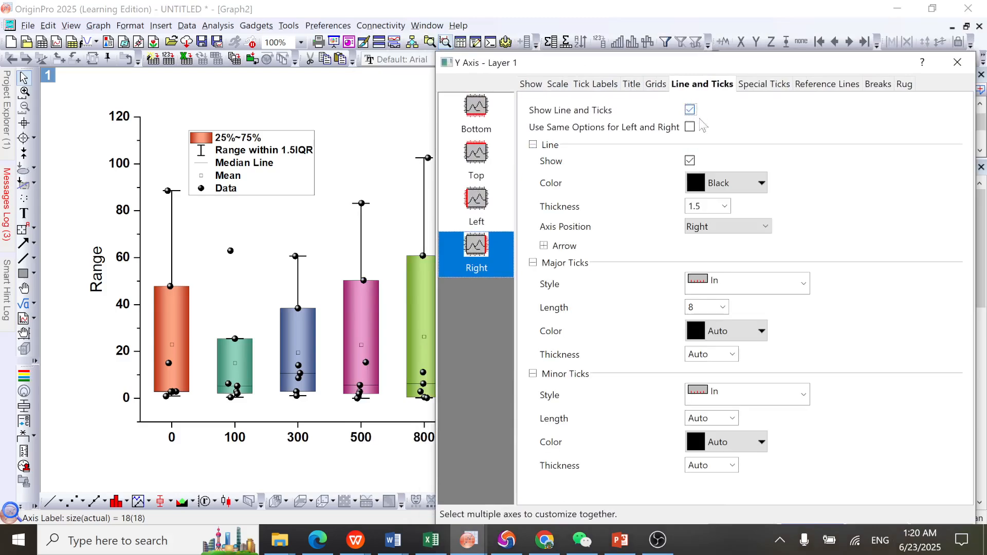
drag(601, 61, 773, 59)
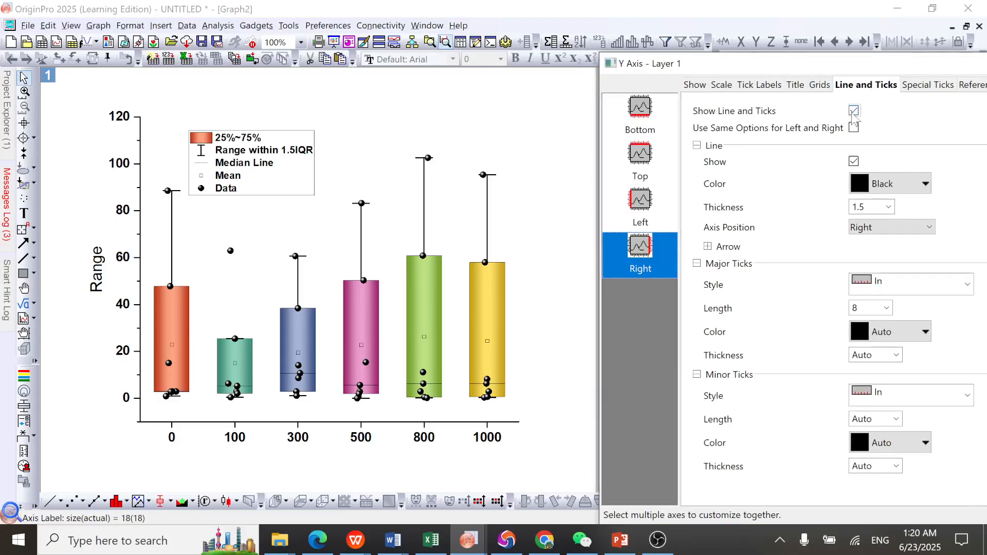
drag(798, 66, 637, 49)
click(801, 265)
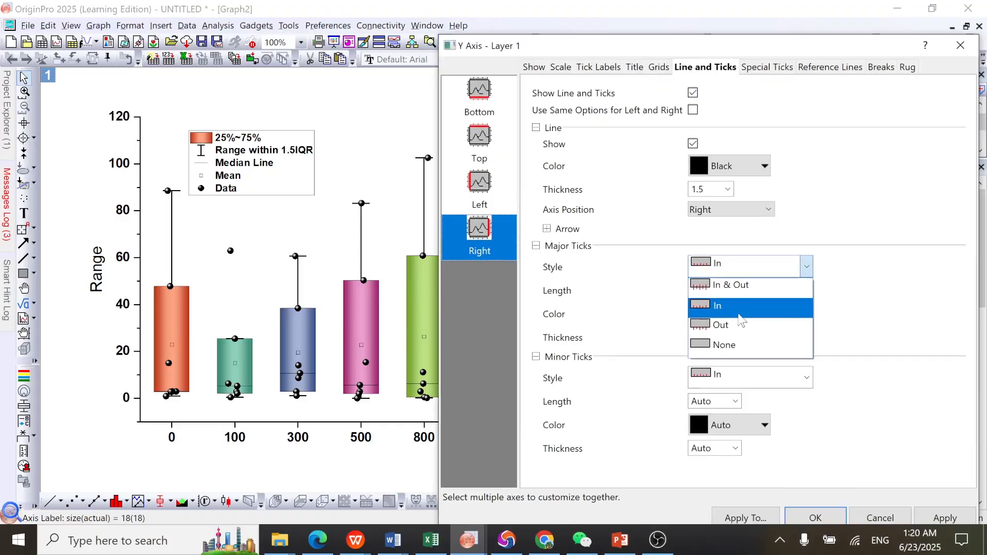
click(741, 344)
click(777, 380)
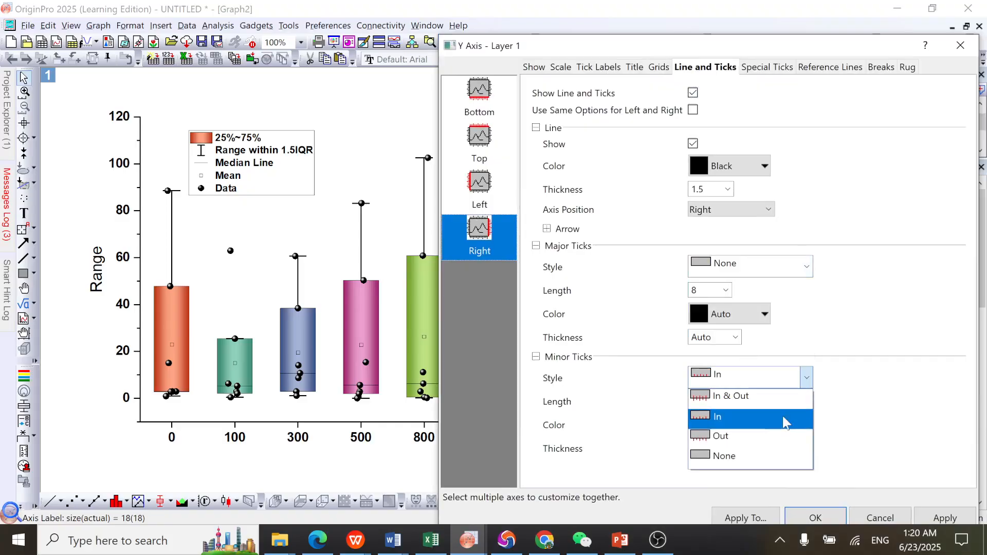
click(785, 457)
drag(643, 39, 709, 47)
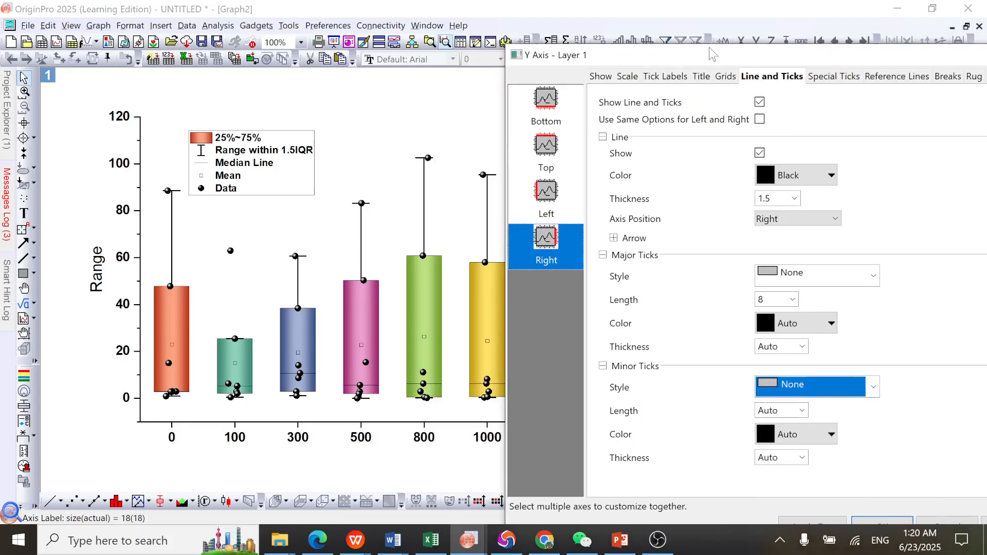
Show the line of the top X axis and set its major and minor tick styles to None
click(547, 136)
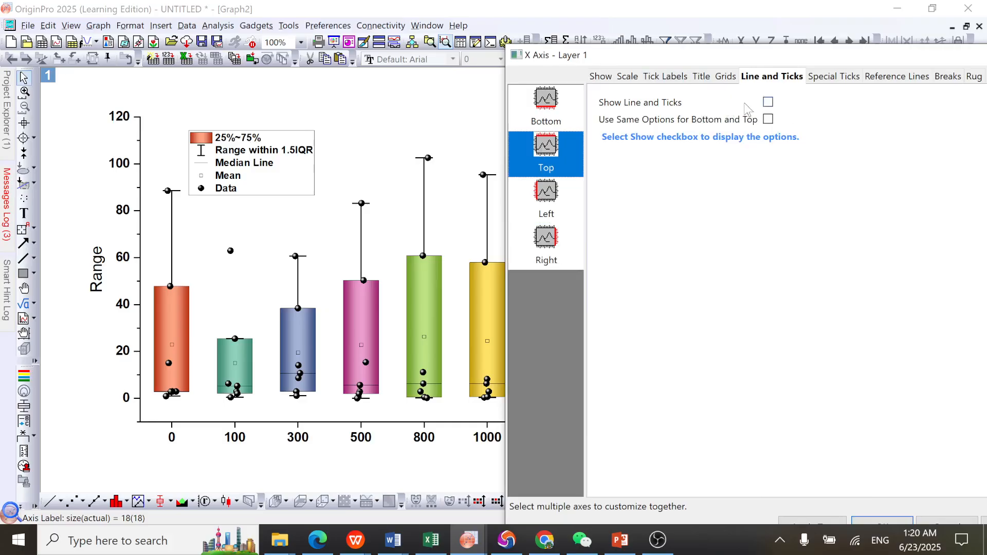
click(769, 103)
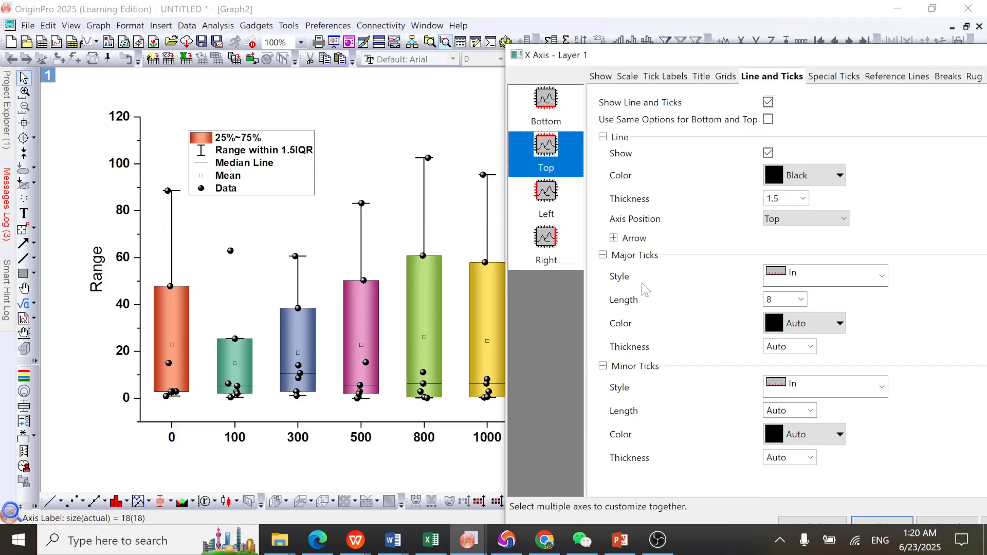
click(882, 276)
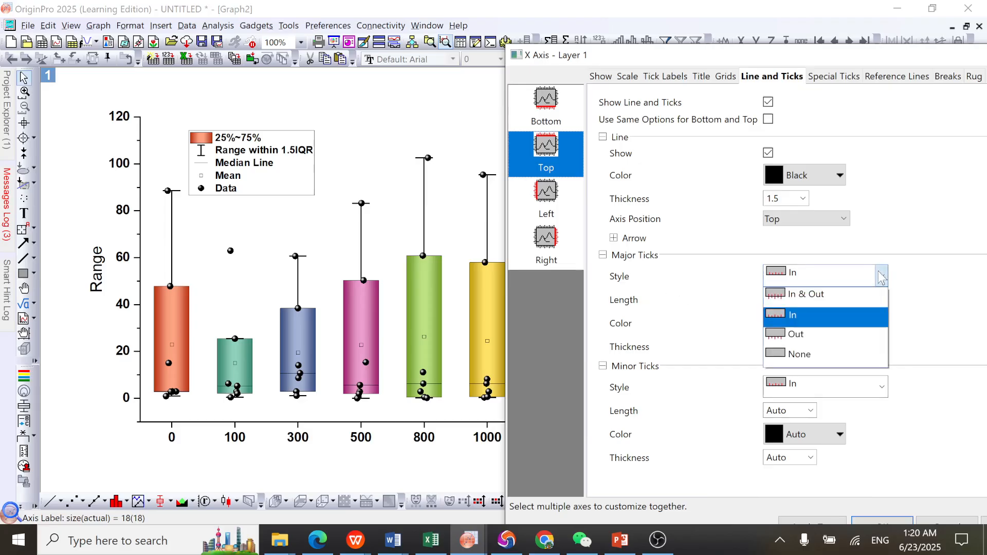
click(826, 354)
click(819, 393)
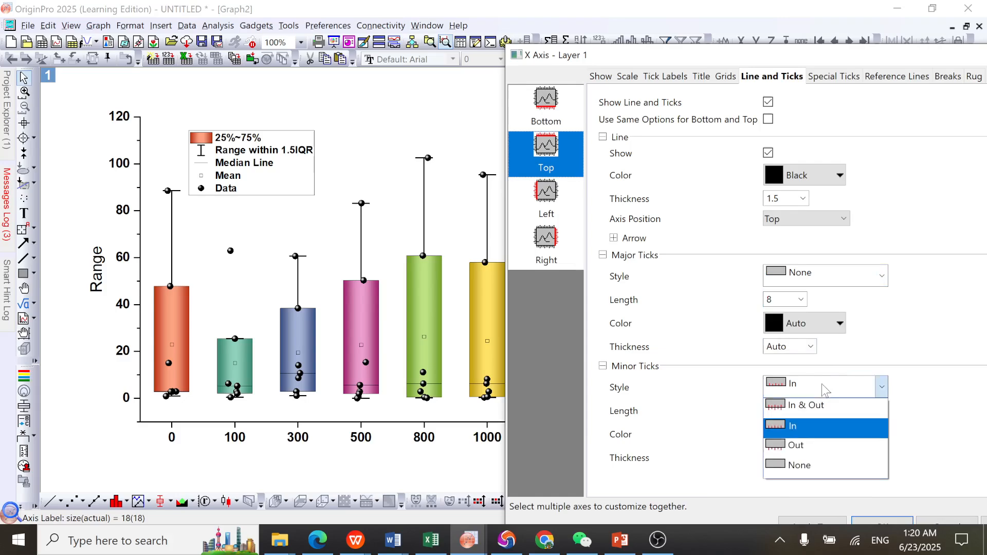
click(814, 465)
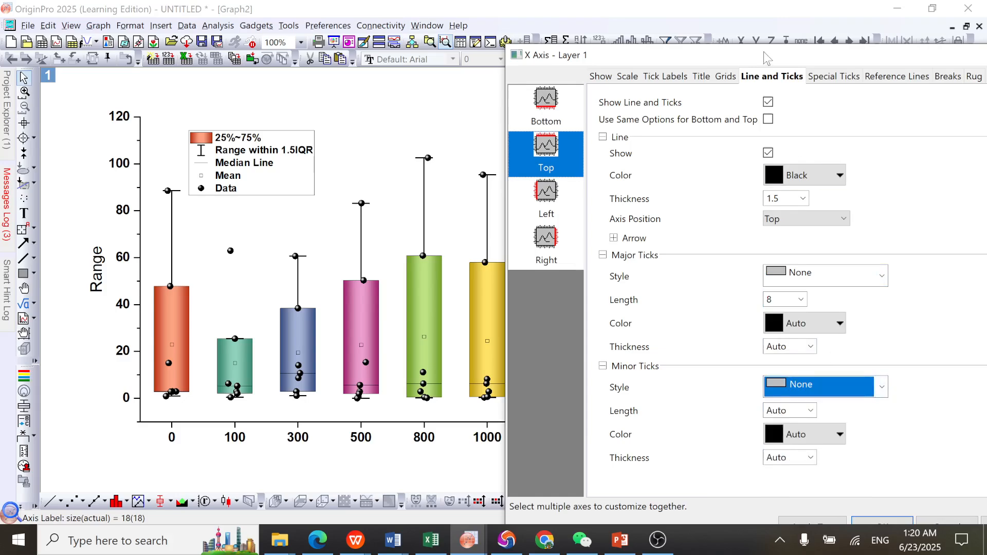
Set the bottom X axis's major and minor tick styles to None and apply the axis changes to the graph
drag(771, 58, 763, 18)
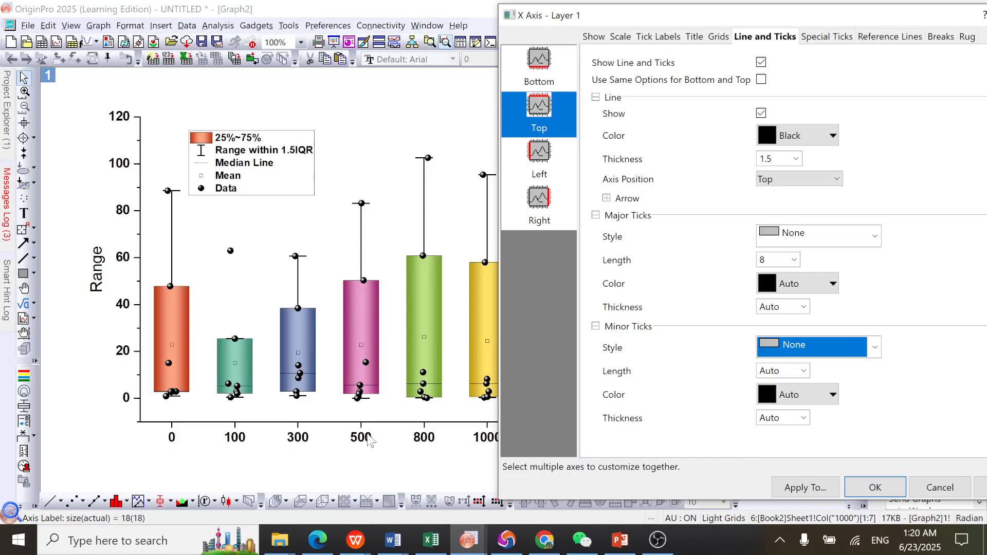
click(545, 55)
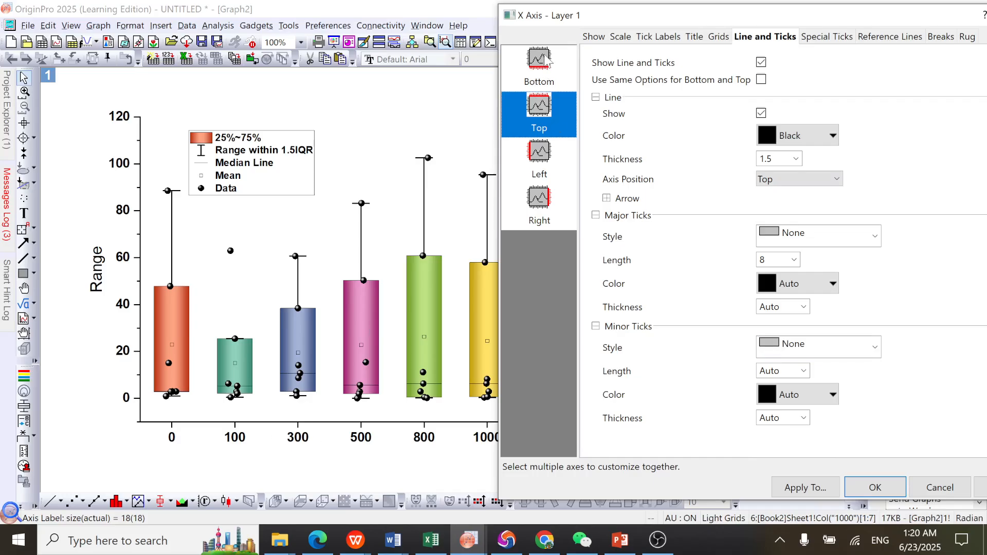
click(575, 68)
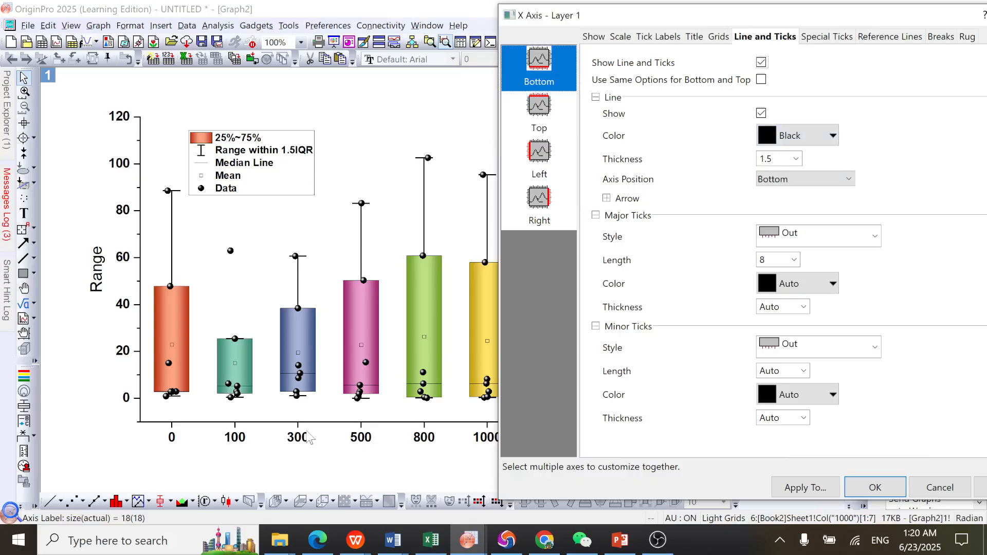
click(841, 244)
click(805, 320)
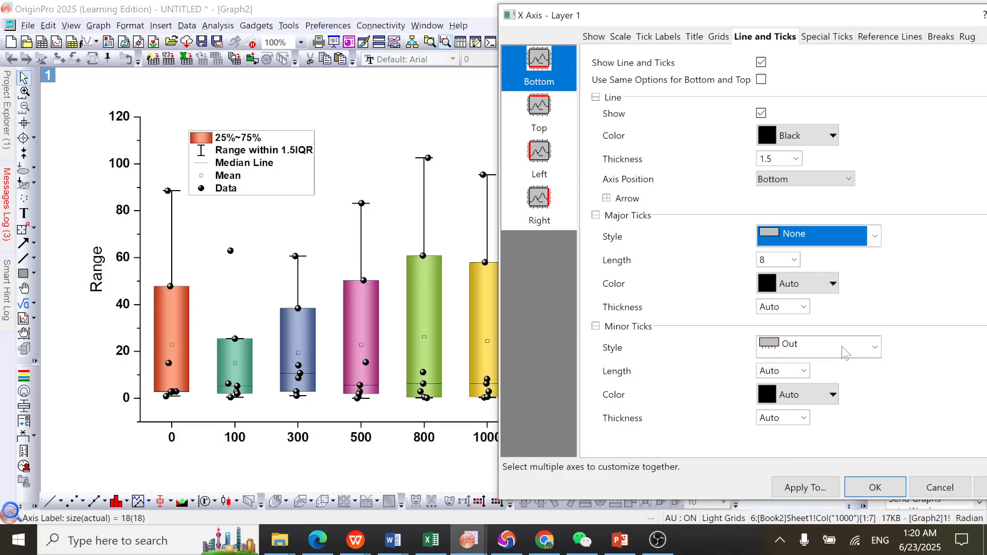
click(841, 347)
click(828, 427)
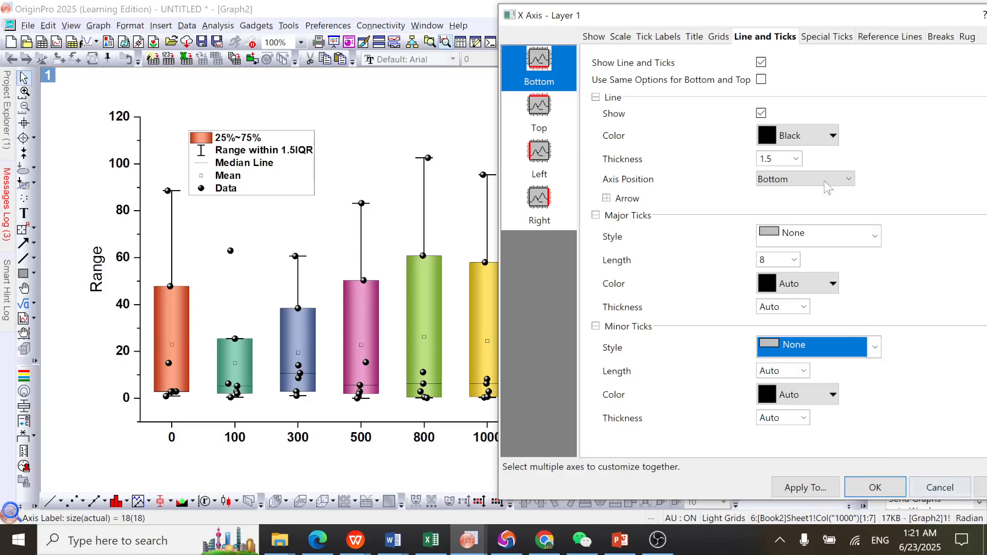
drag(863, 15, 811, 15)
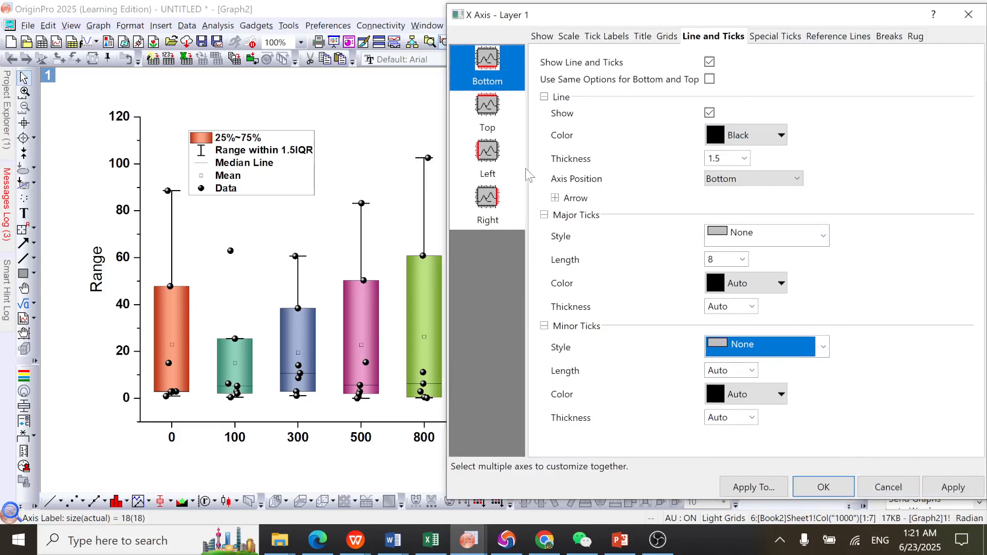
click(954, 488)
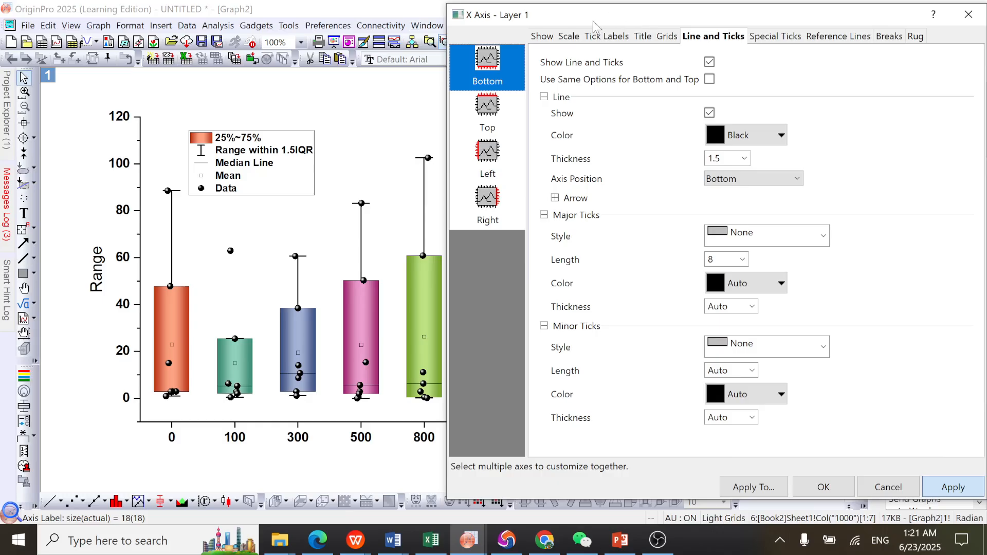
Set the left Y axis's major tick style to In, apply it and close the axis settings
drag(594, 26, 730, 47)
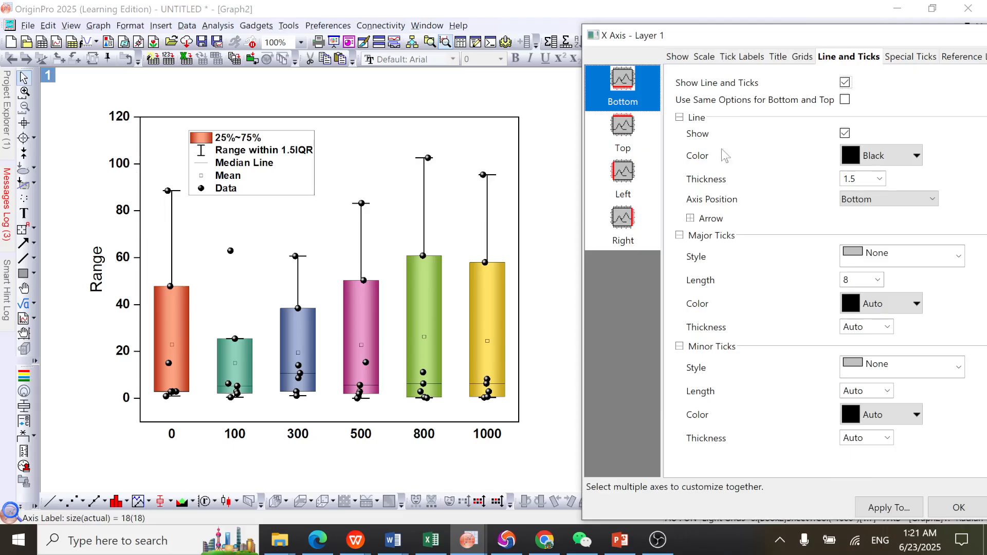
click(624, 177)
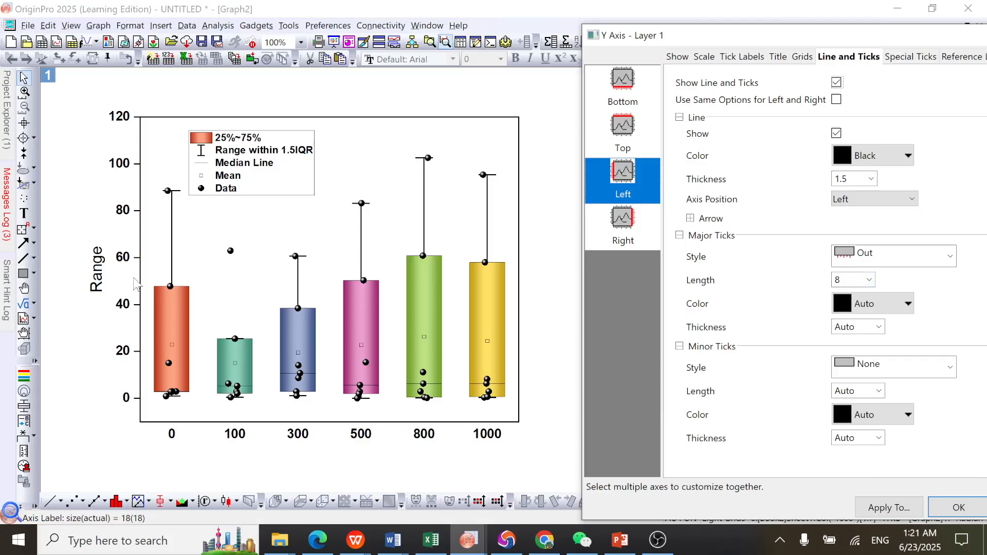
click(903, 264)
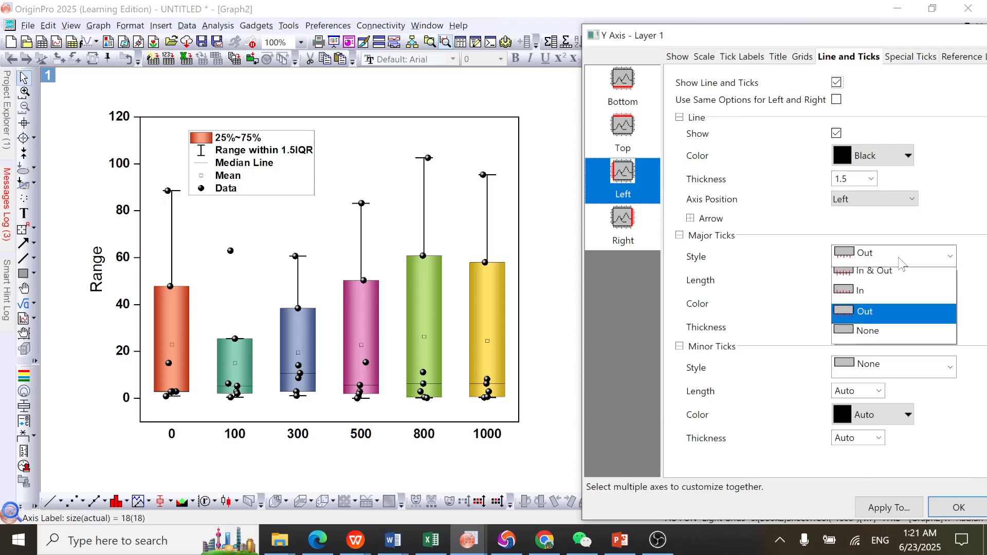
click(880, 286)
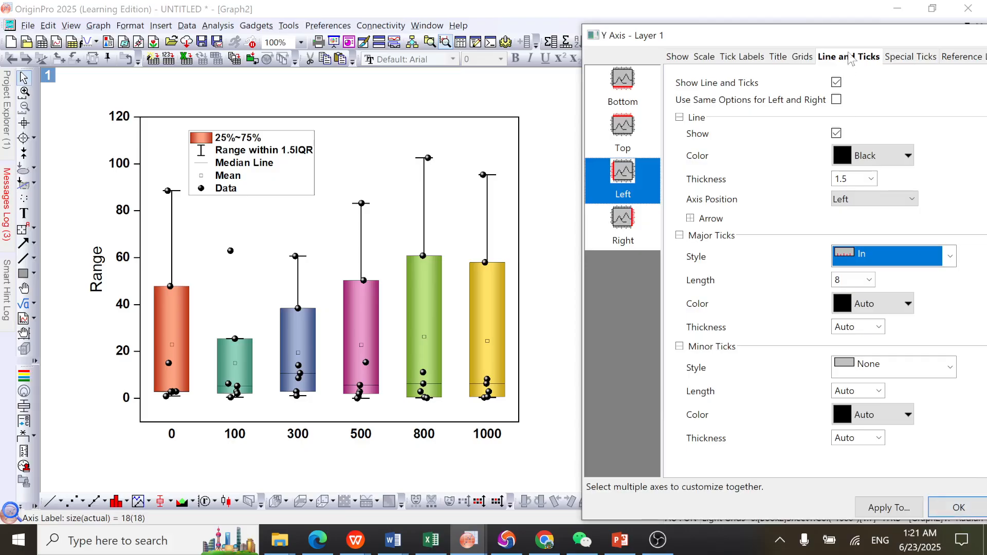
drag(858, 37, 650, 44)
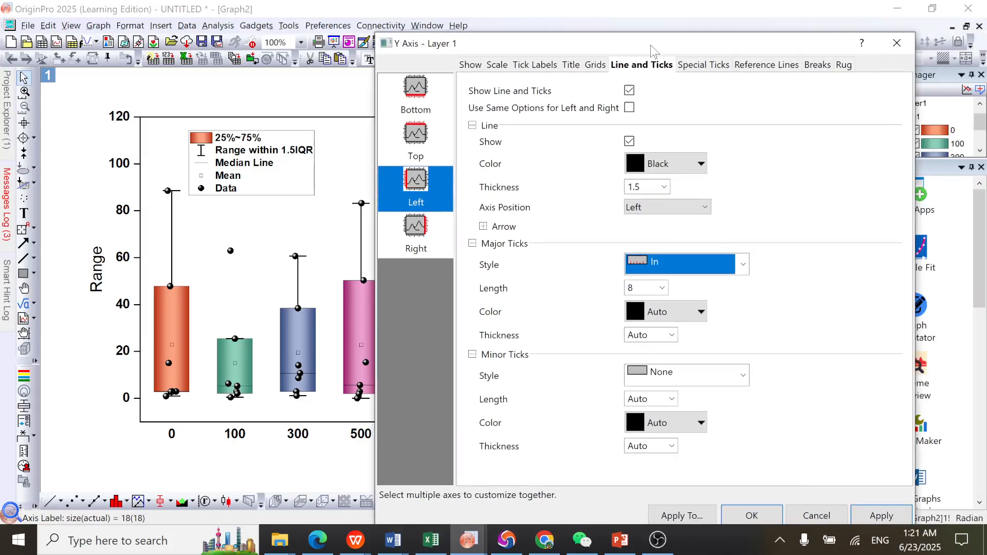
click(880, 514)
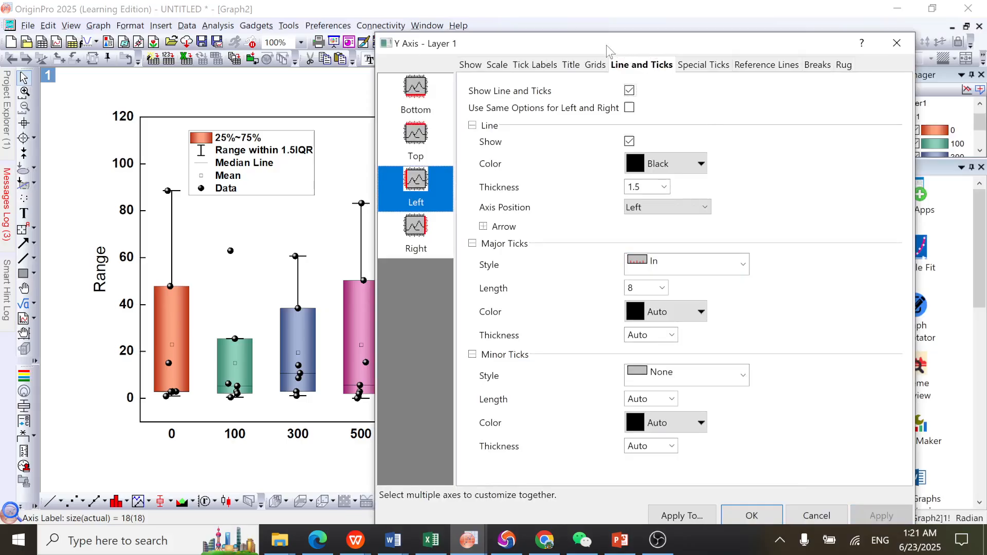
drag(609, 47, 691, 30)
click(843, 496)
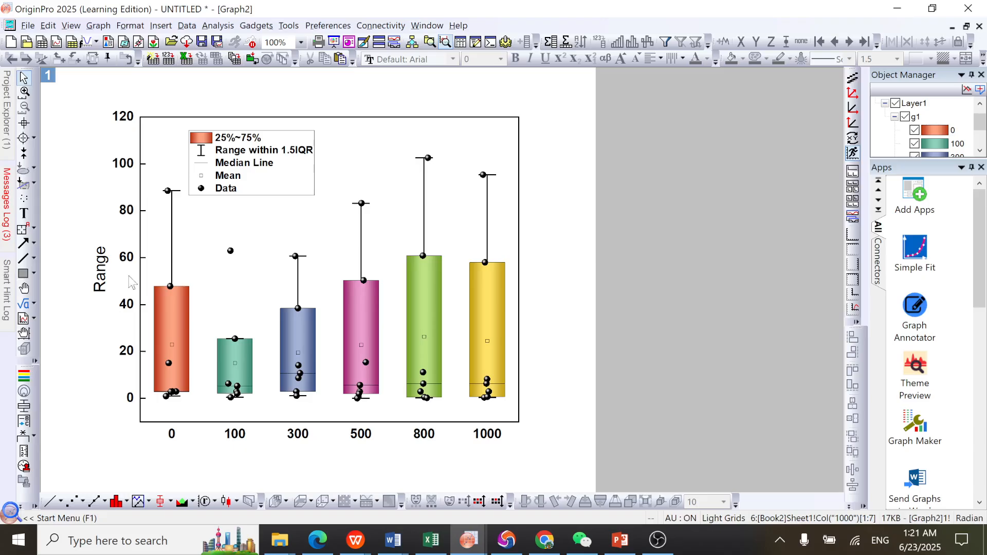
Replace the Y axis title text with NH3+, formatting the 3 as a subscript and the + as a superscript above it
double_click(103, 285)
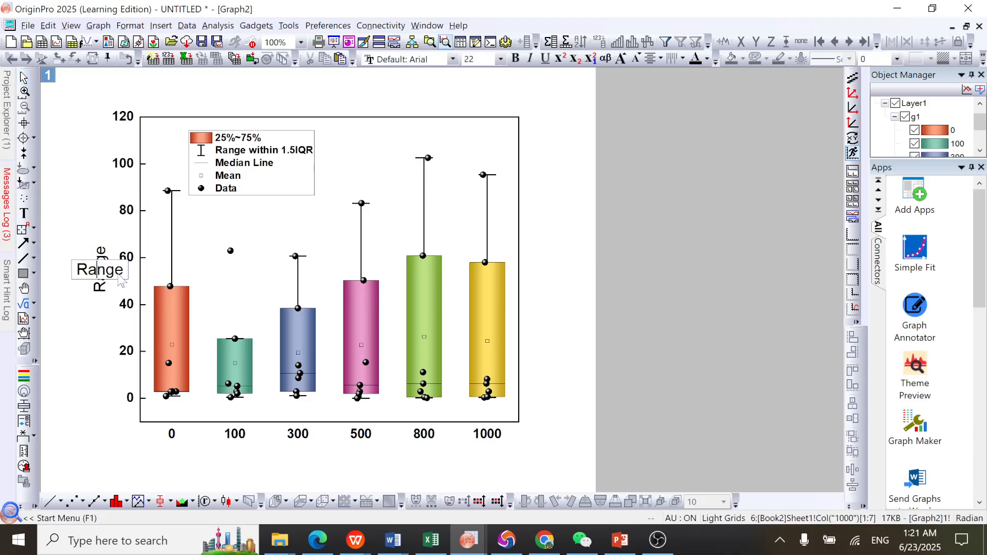
drag(125, 282, 77, 282)
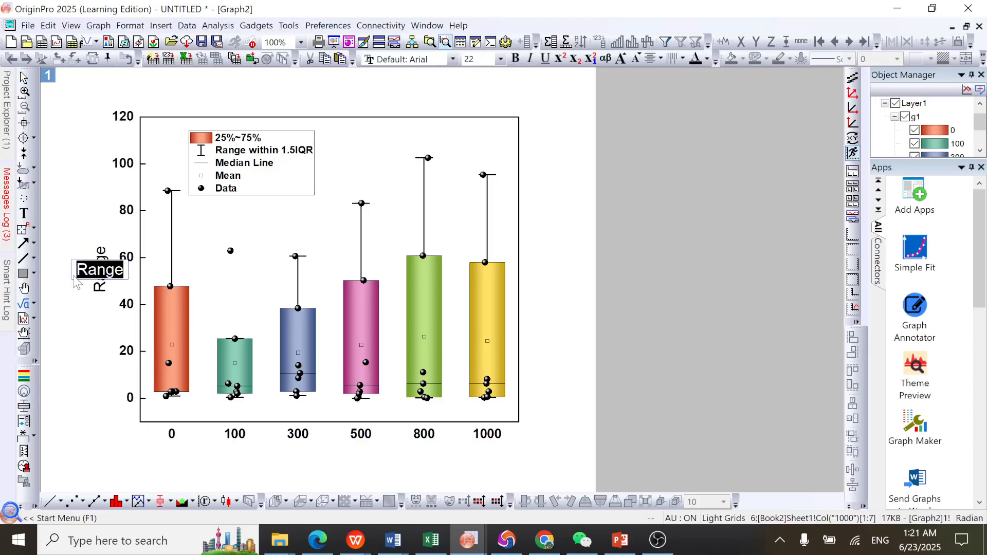
text(n)
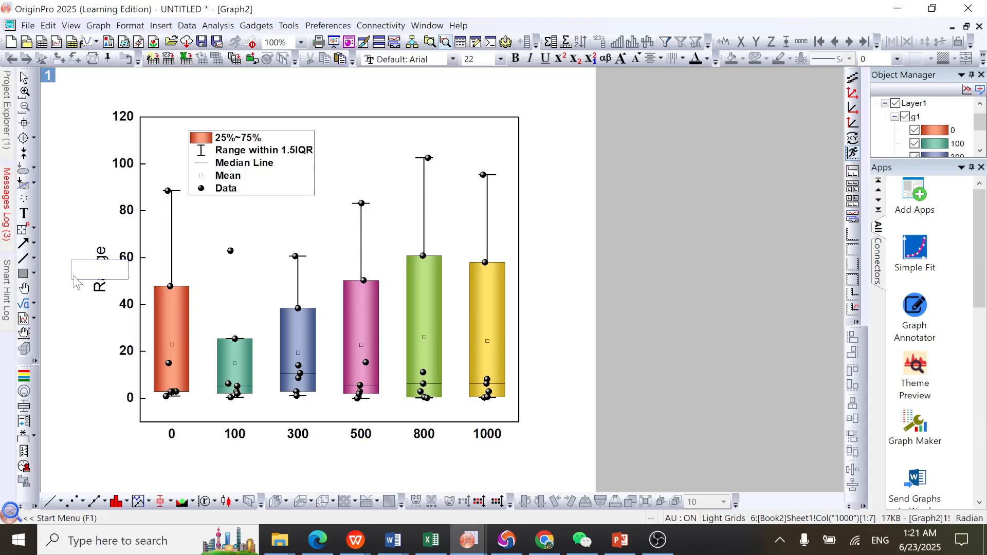
text(NH3)
drag(115, 271, 107, 271)
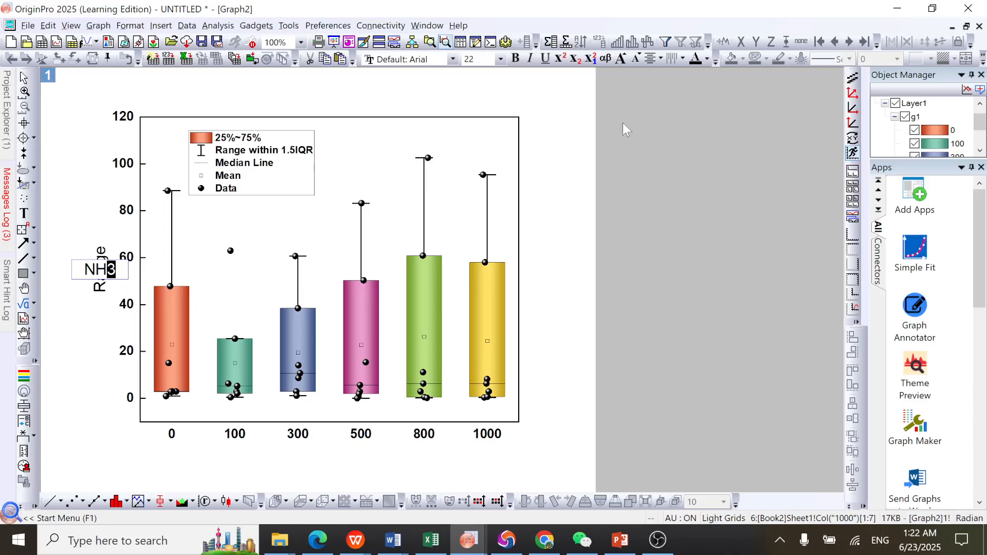
click(589, 63)
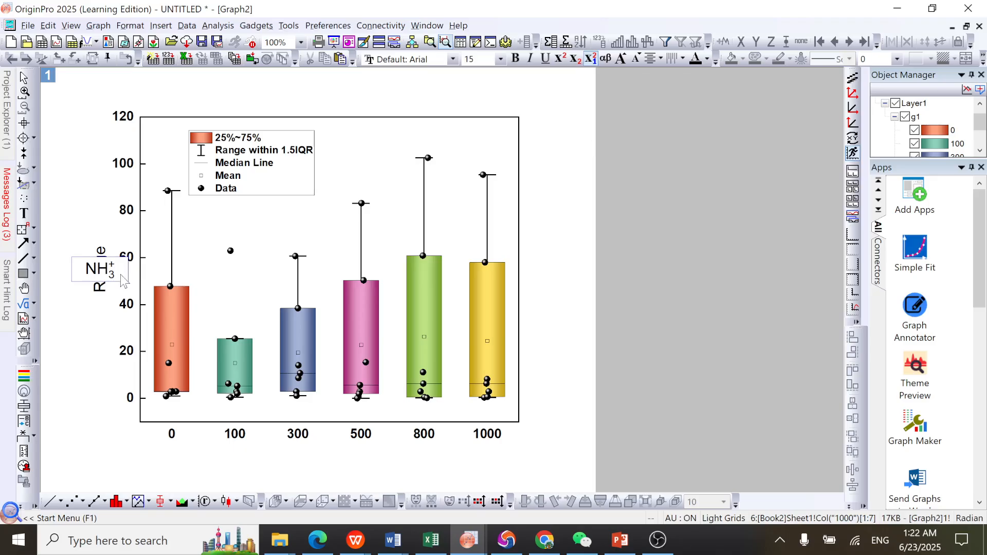
Extend the Y axis title after the NH3+ formula with "- N Conc (mg/L)" in normal text
key(Right)
text(- N V)
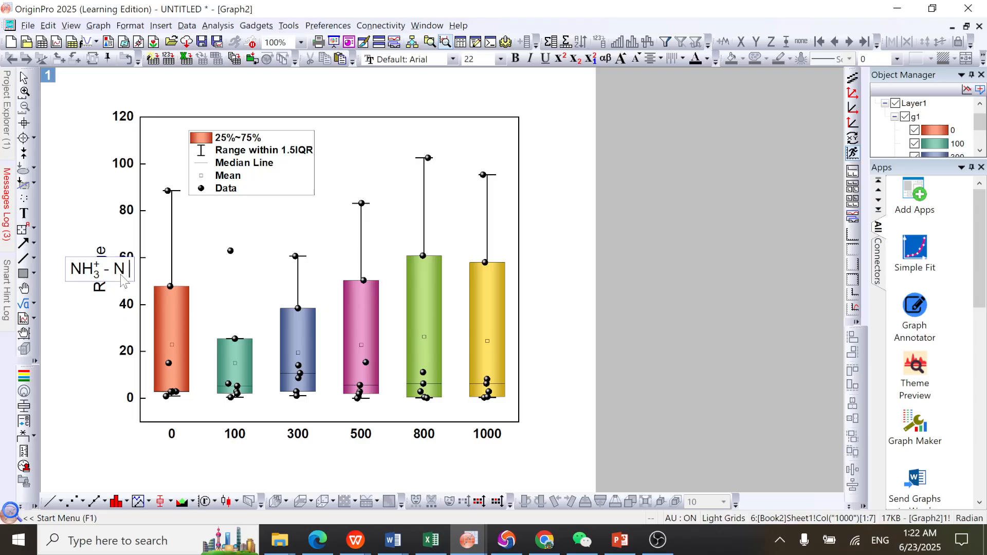
key(BackSpace)
text(Con)
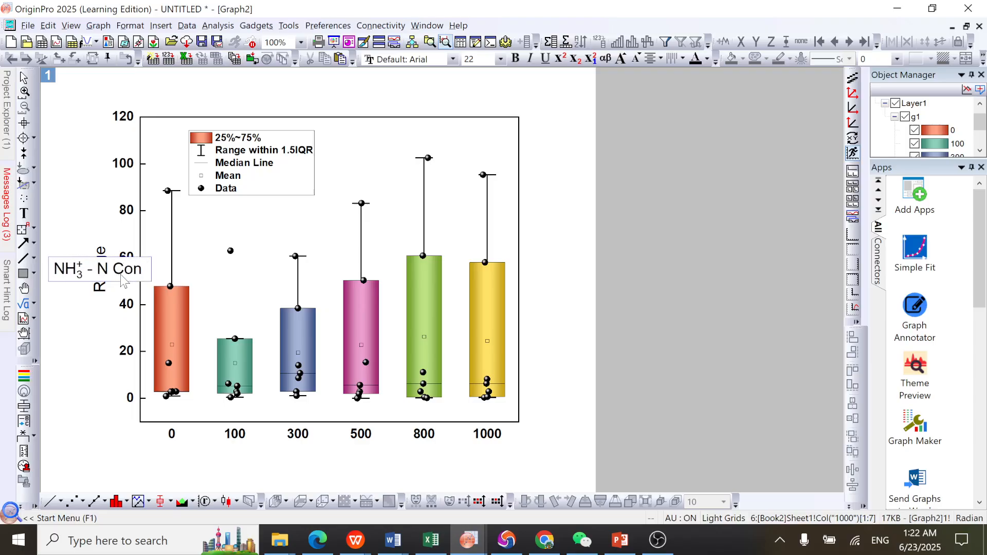
key(BackSpace)
text(c )
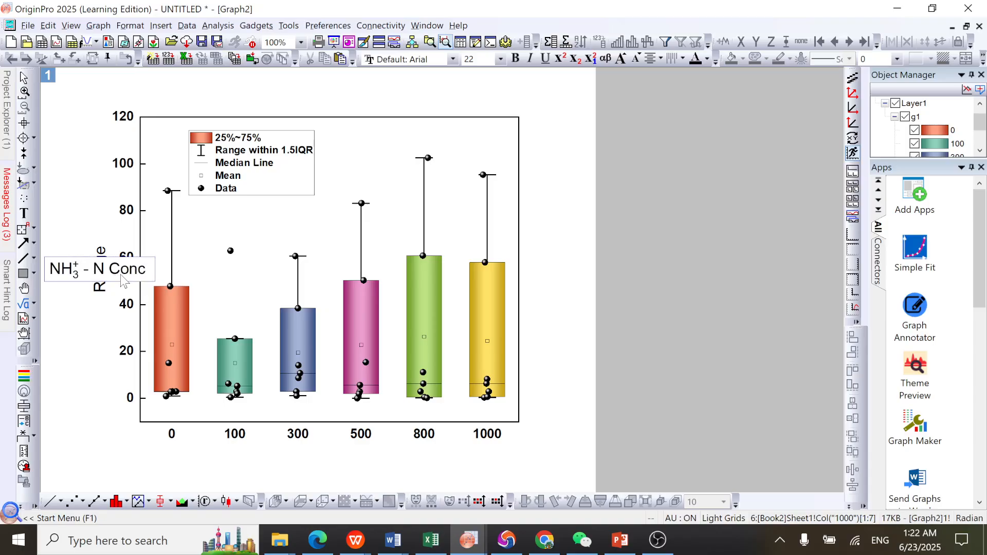
text(()
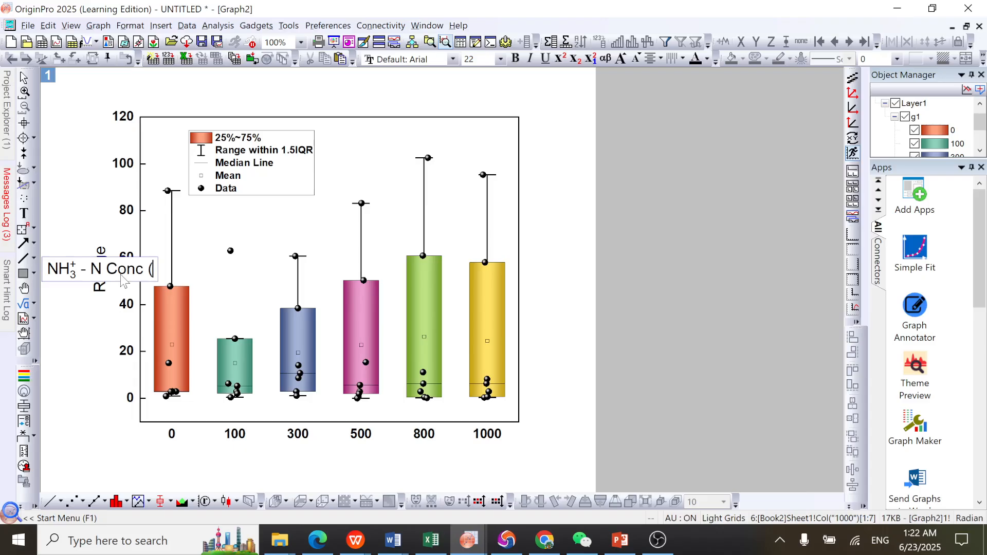
text(mg)
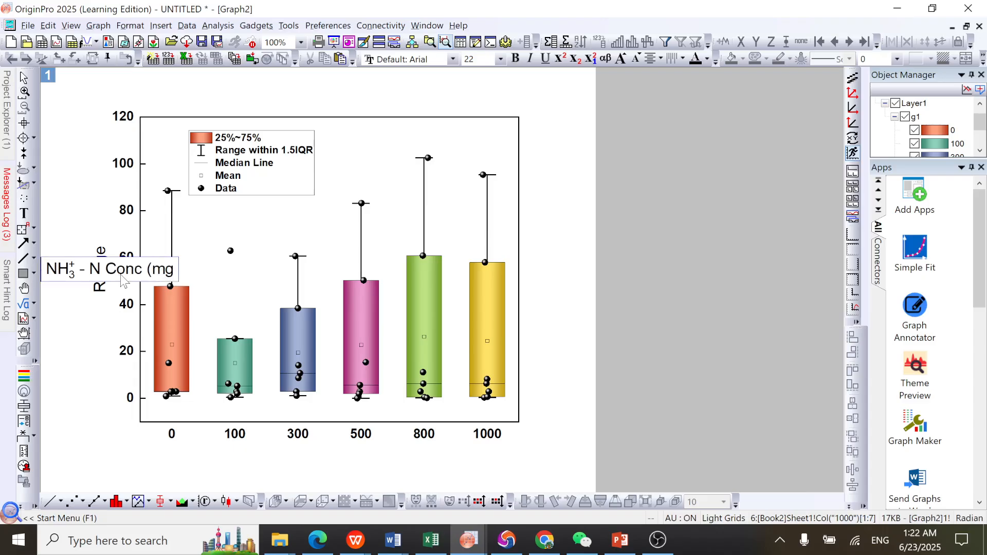
text(/L))
Make the entire Y axis title bold and finish editing it
drag(195, 271, 49, 272)
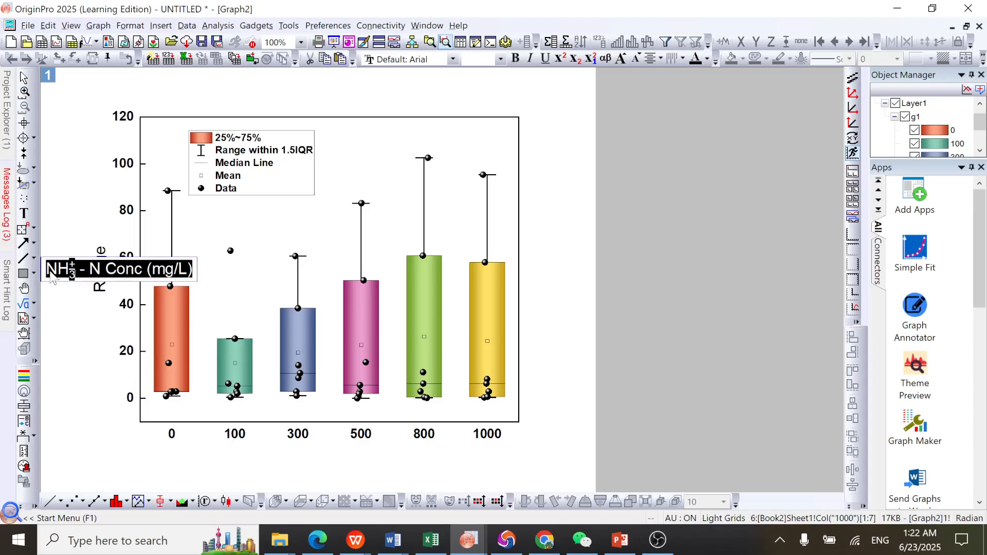
click(516, 59)
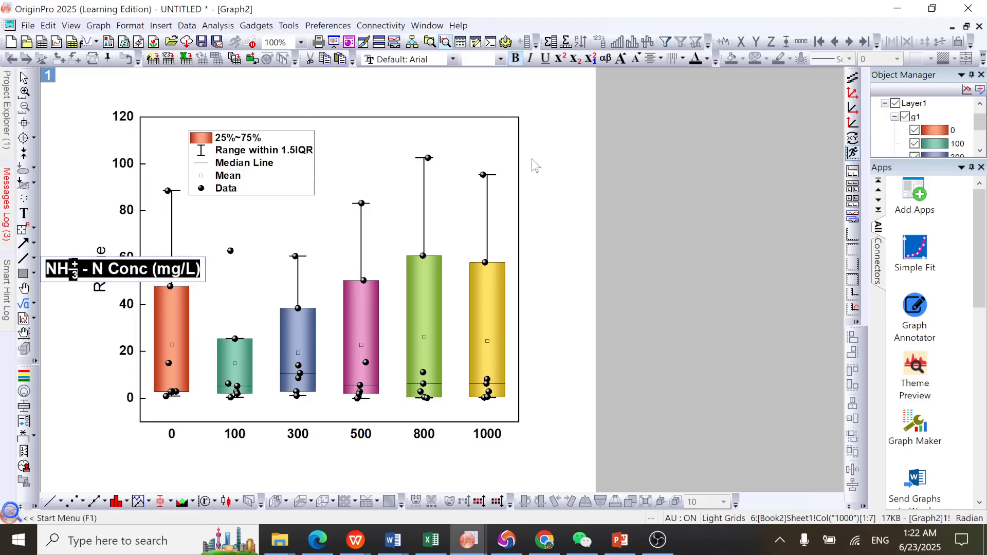
click(563, 224)
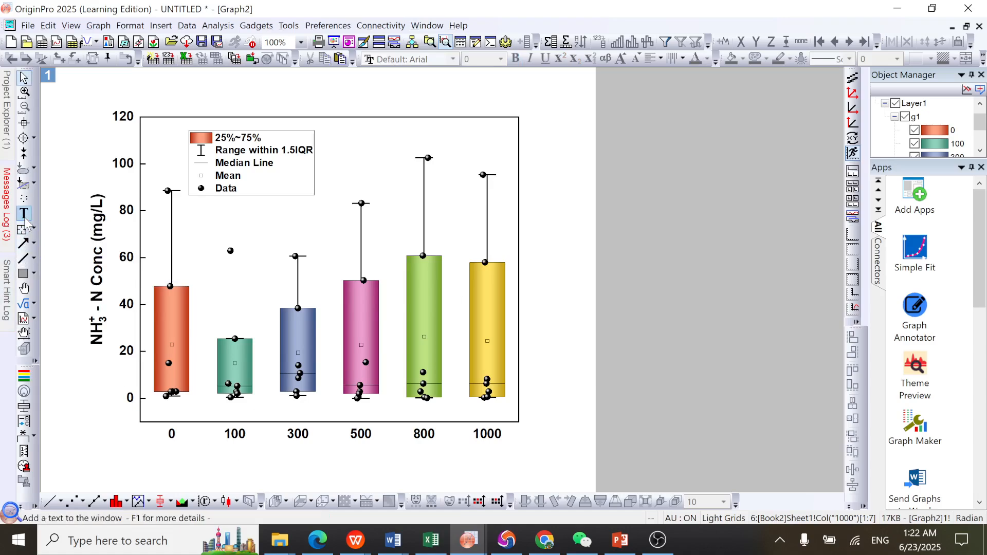
Add a text label reading "SMX Conc" below the X axis tick labels with the Text tool
click(25, 219)
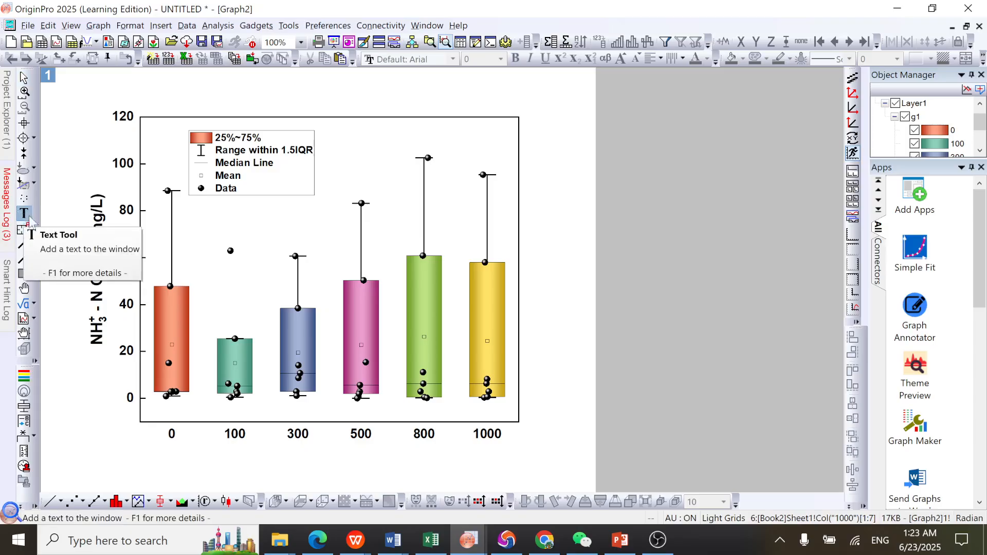
click(266, 463)
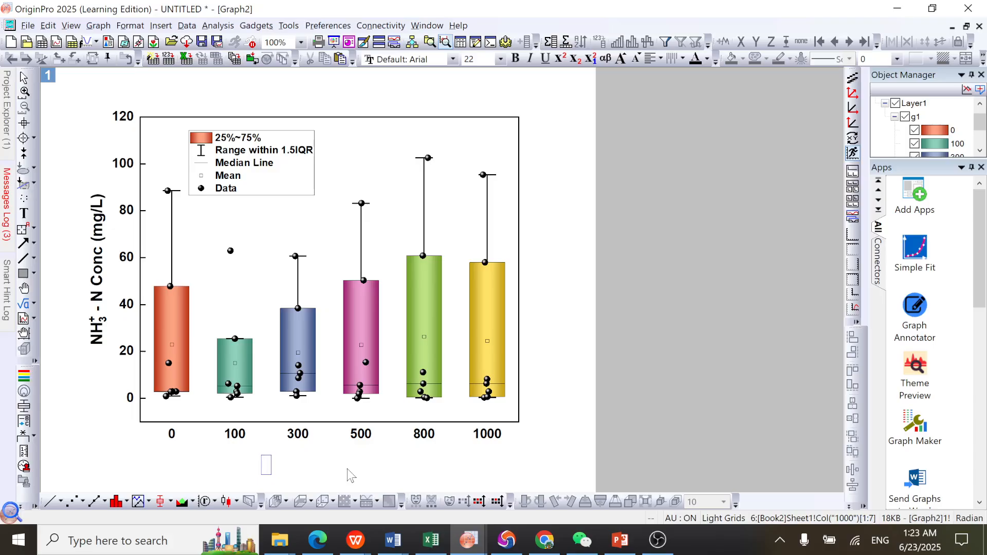
text(sm)
key(BackSpace)
key(BackSpace)
text(SMX Conc )
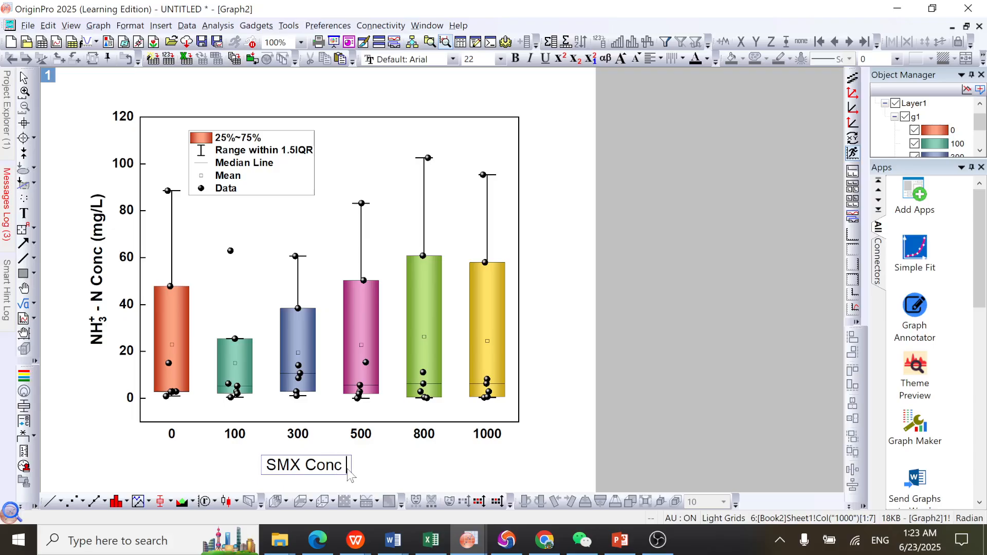
Complete the X axis text label with the unit in parentheses, "(ug/L)"
text(u)
text(g)
text(/)
text(L)
text(()
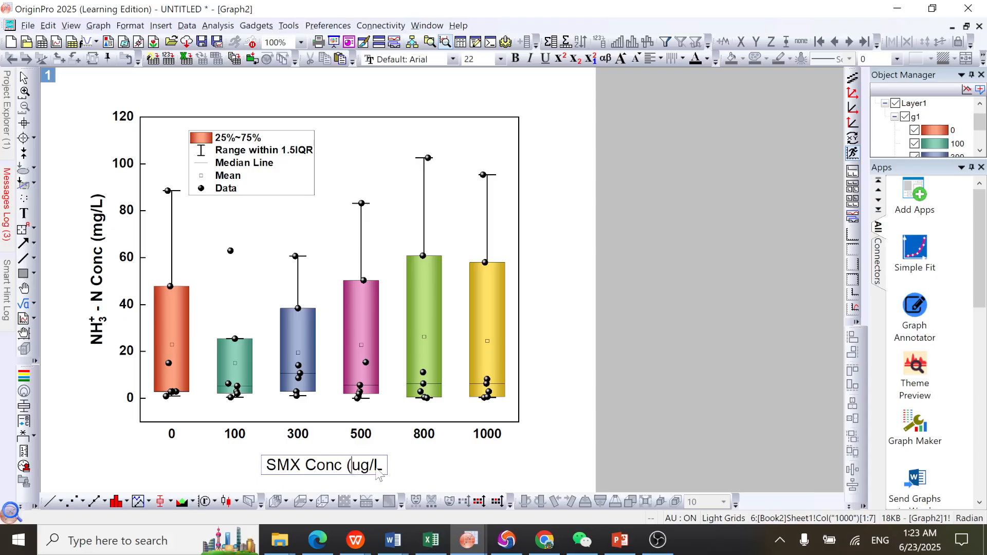
click(394, 471)
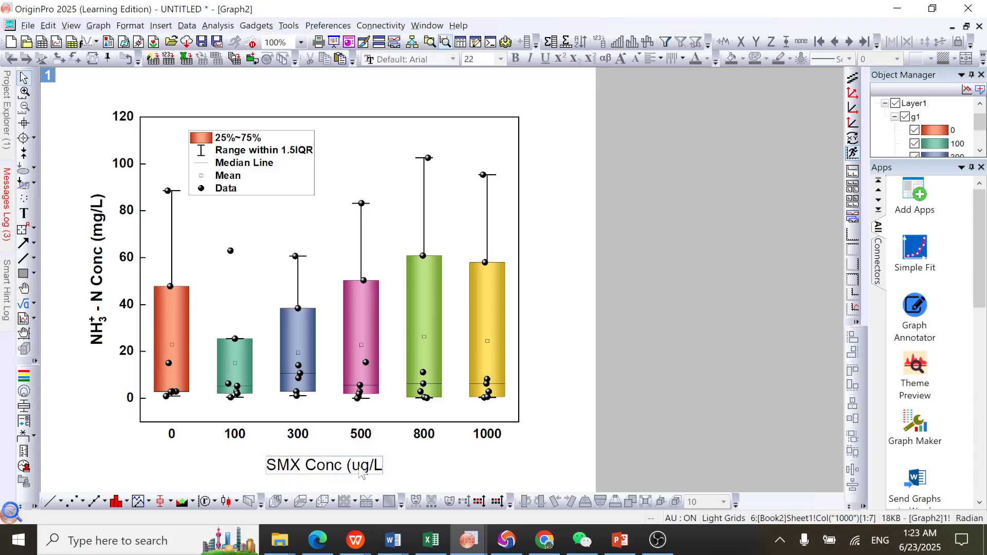
double_click(385, 471)
text())
Make the "SMX Conc (ug/L)" label bold and move it up closer to the X axis tick labels
drag(389, 469, 268, 458)
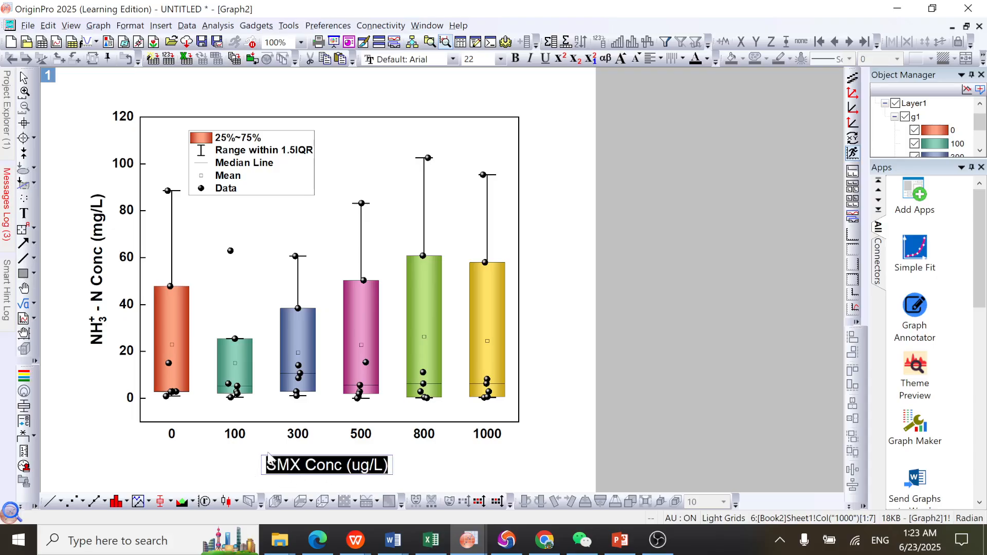
click(515, 58)
click(437, 468)
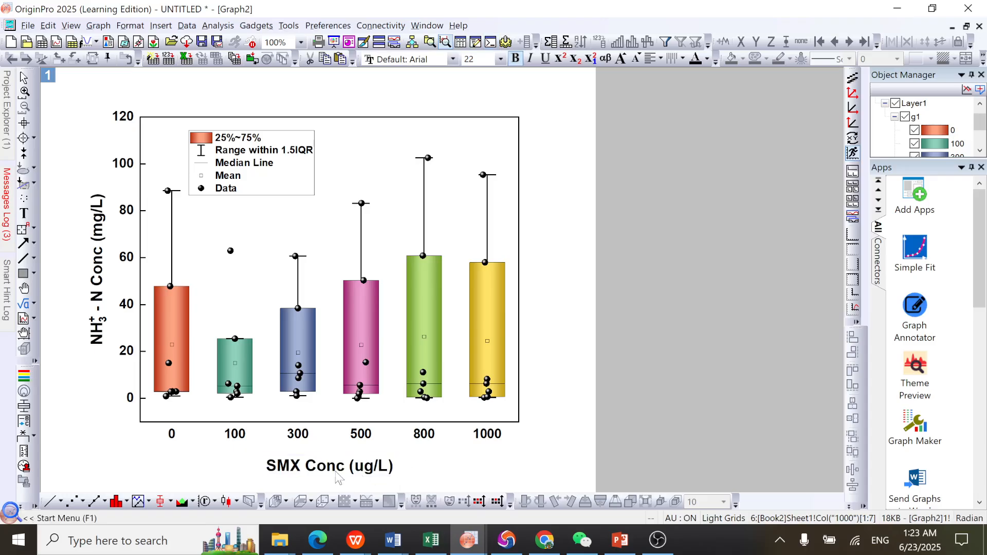
click(329, 465)
drag(329, 462, 498, 337)
click(561, 257)
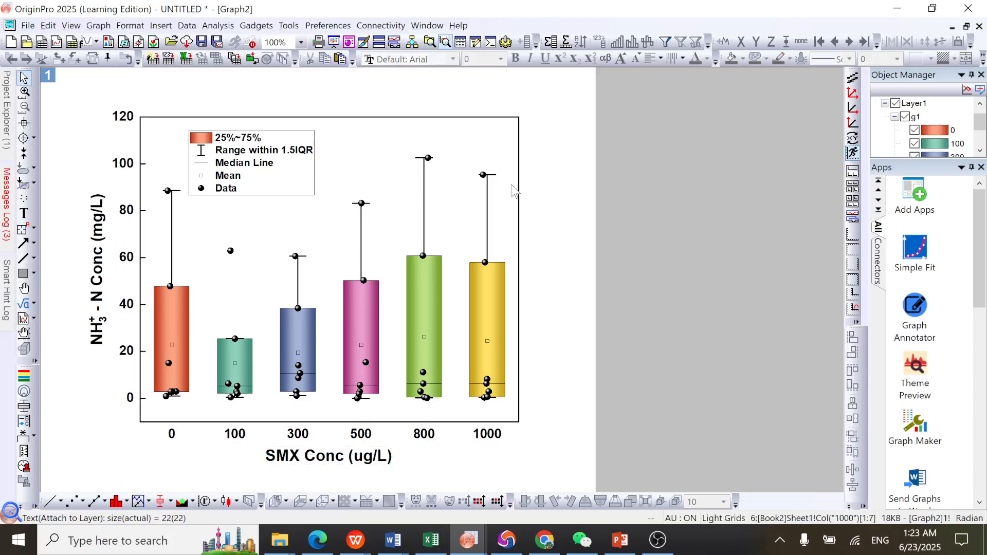
click(28, 25)
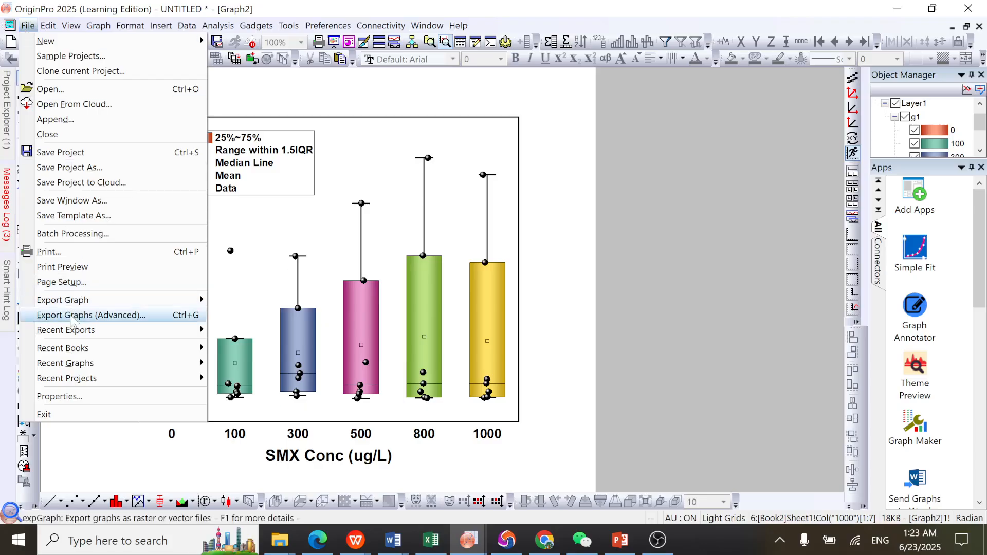
mouse_move(80, 304)
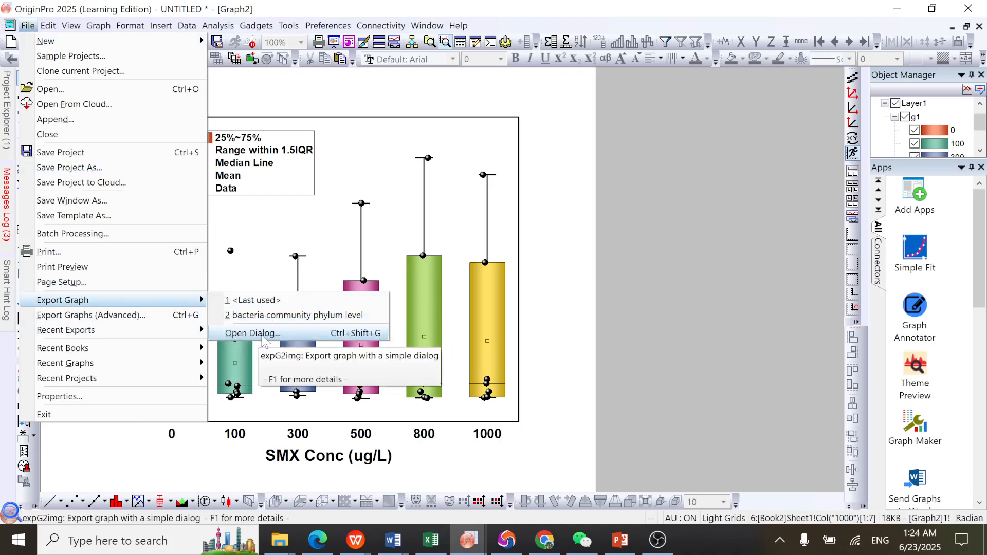
click(252, 334)
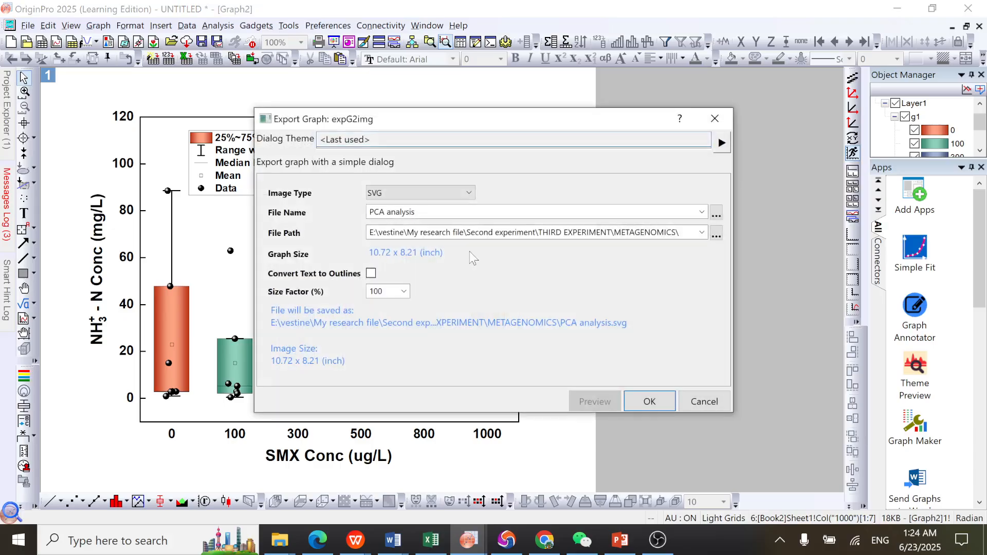
click(433, 192)
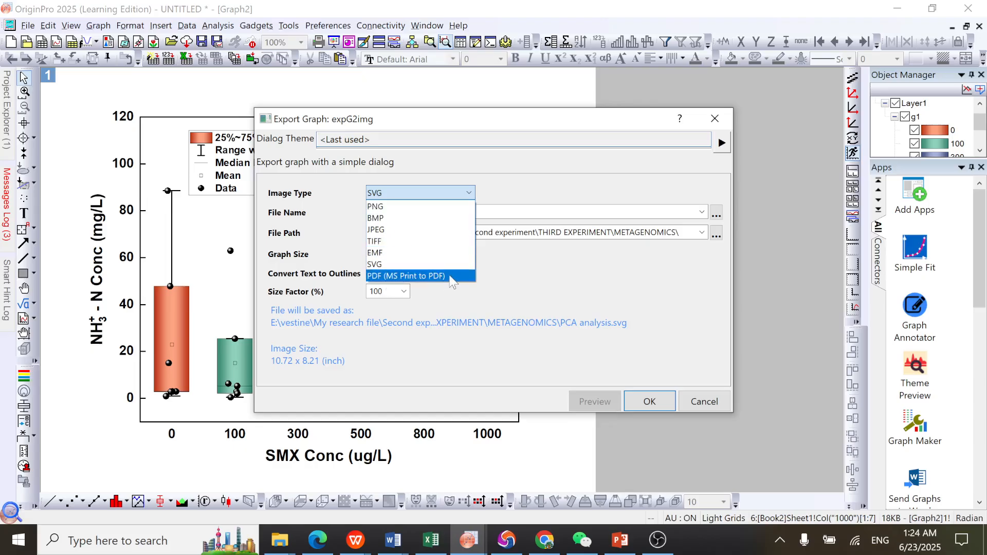
click(381, 245)
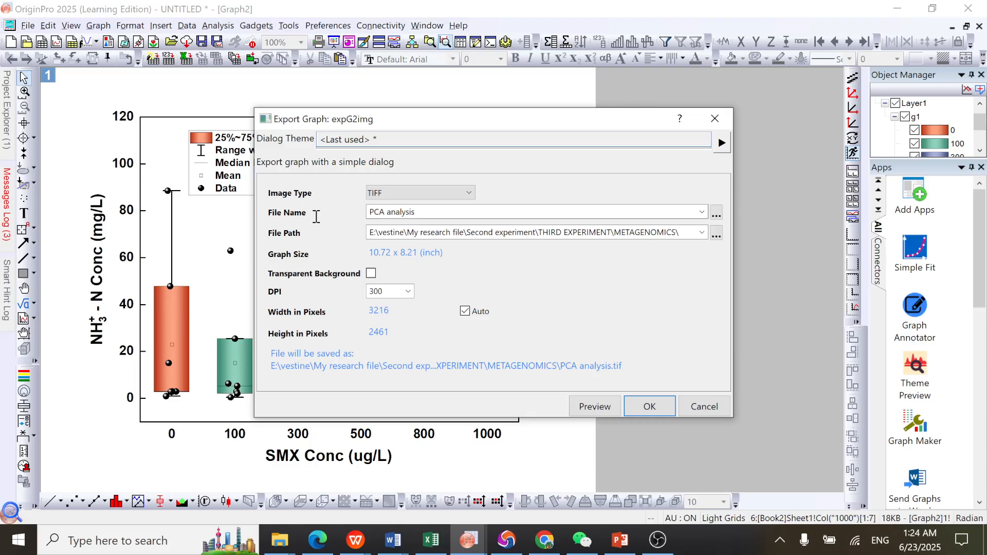
click(427, 214)
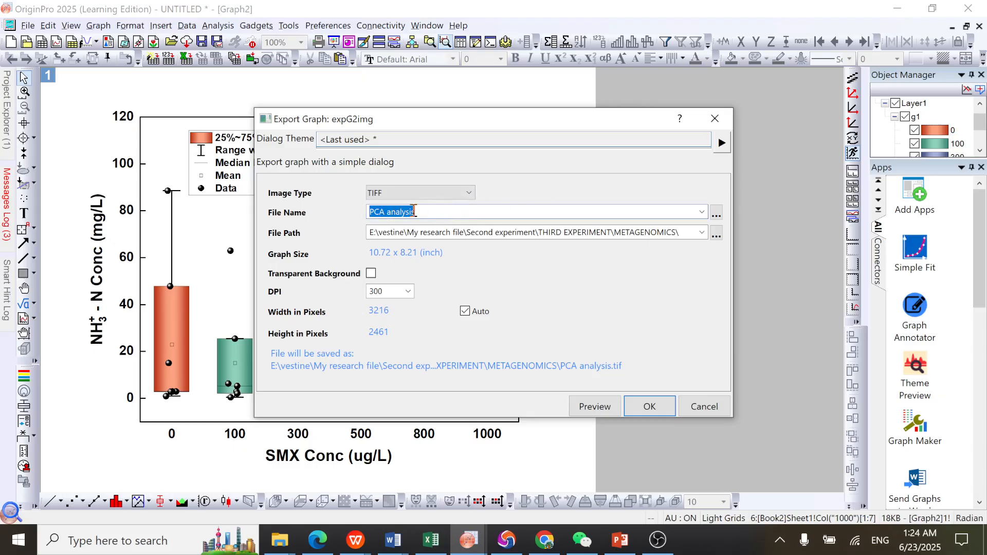
click(704, 234)
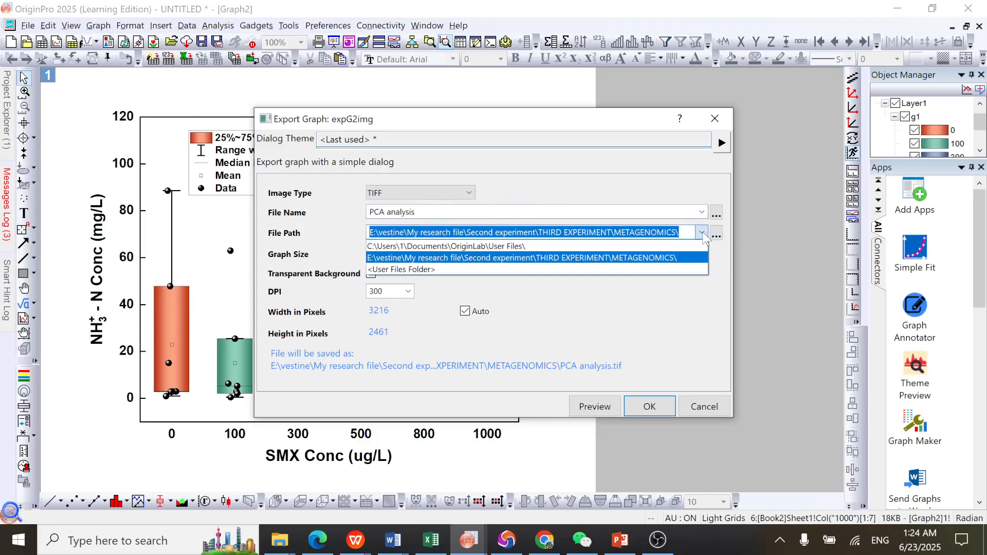
click(708, 235)
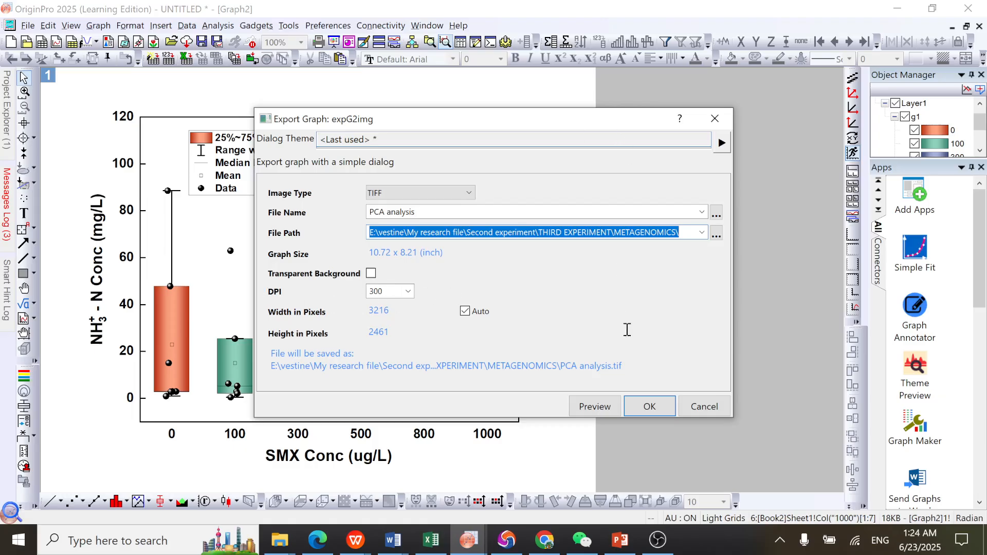
click(732, 117)
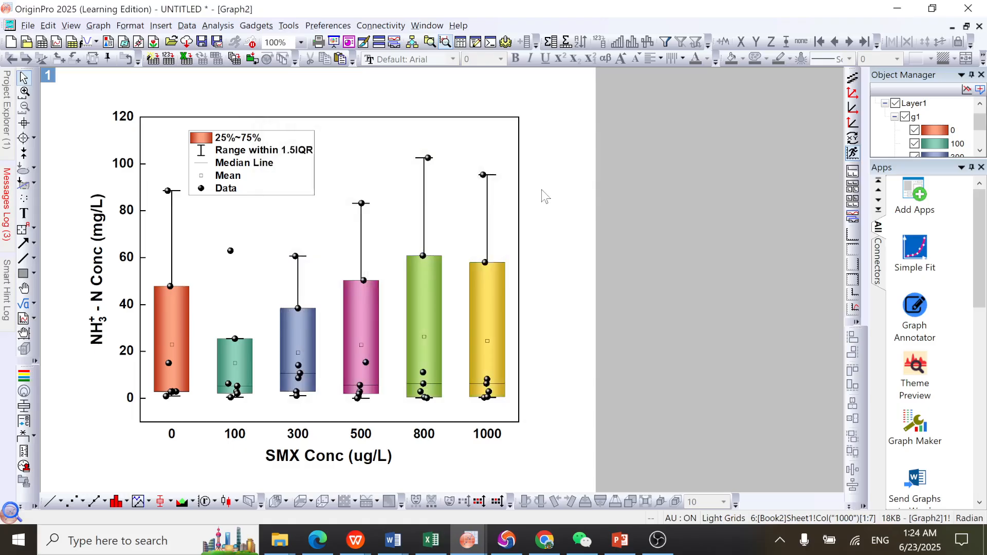
Copy the whole graph to the clipboard as a JPEG image at 300 DPI with a 100% size factor
right_click(544, 196)
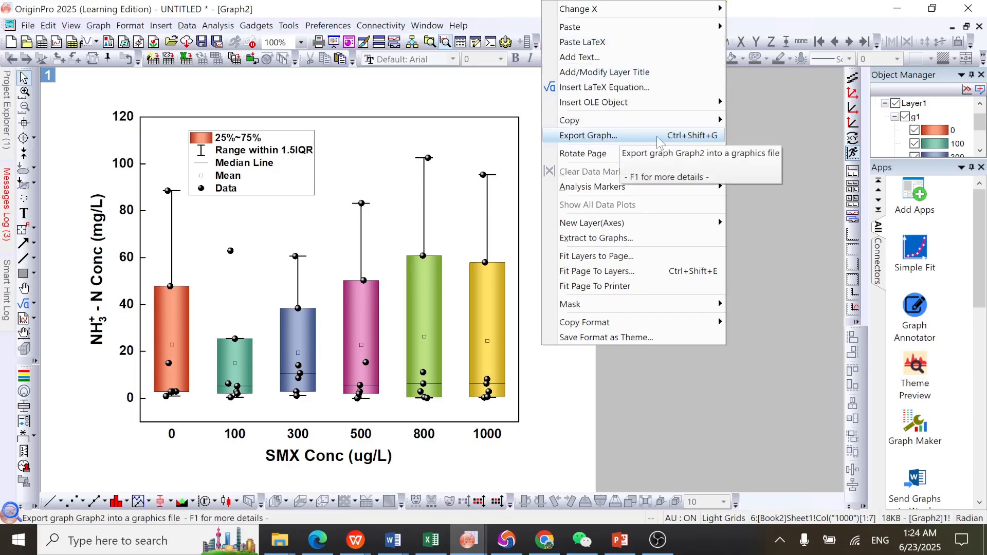
mouse_move(617, 124)
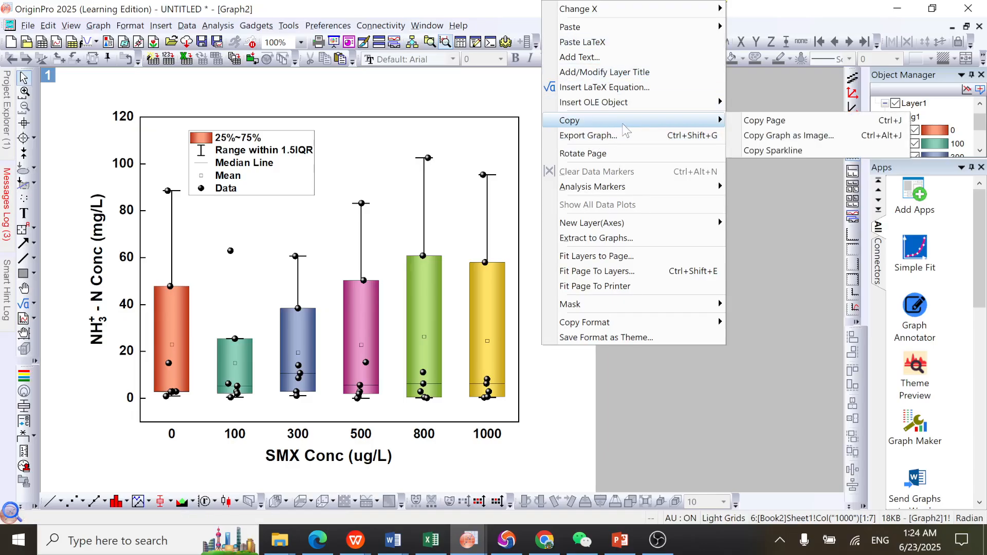
click(775, 136)
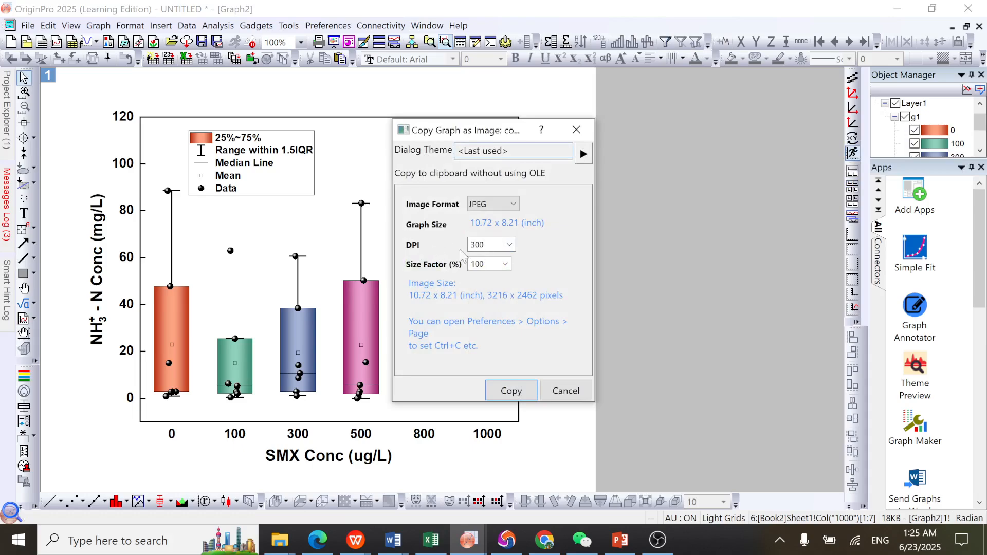
click(513, 210)
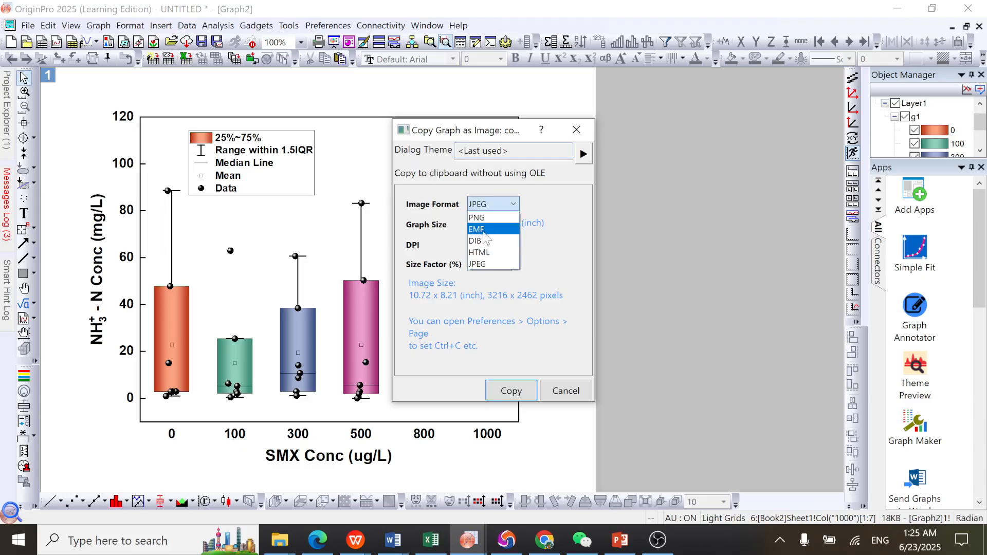
click(489, 264)
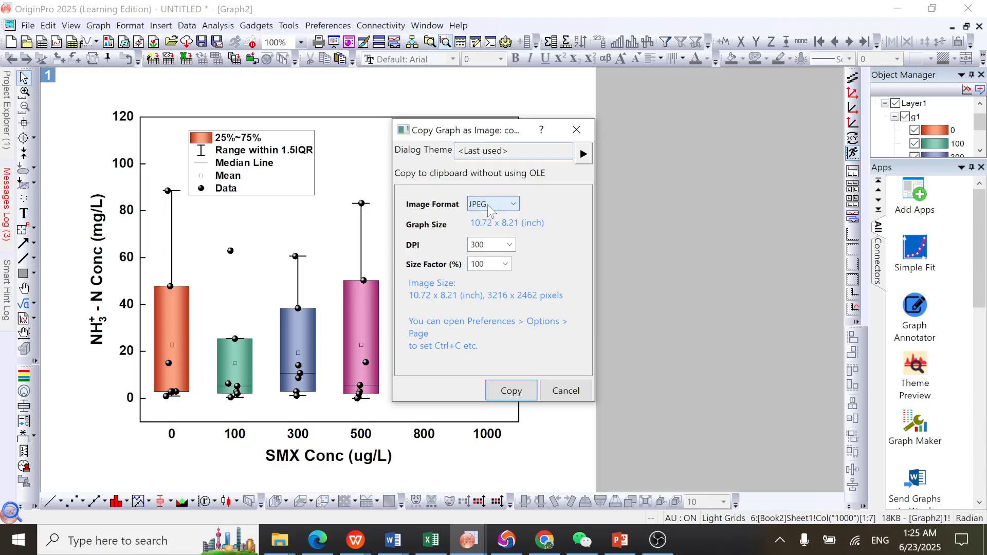
click(511, 391)
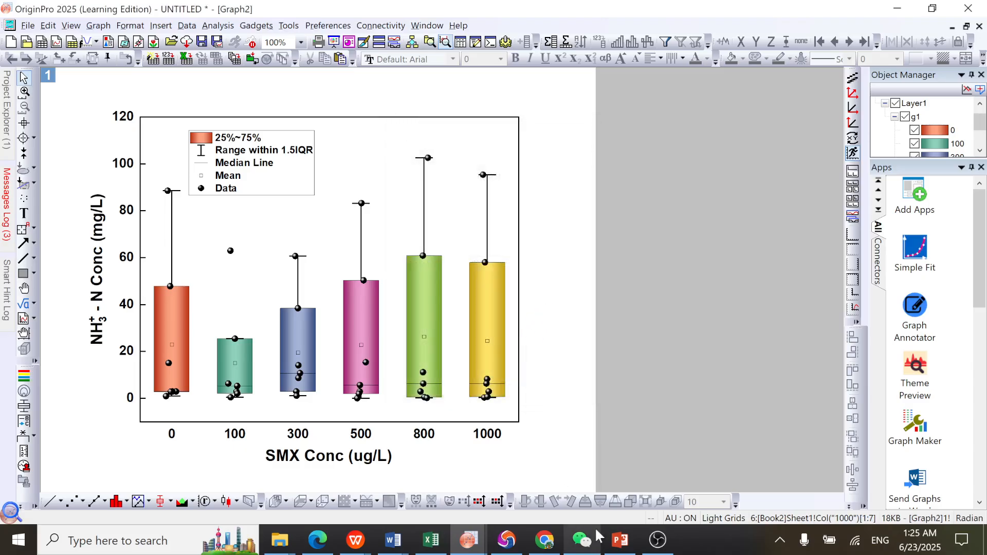
Switch to Presentation3 in PowerPoint, duplicate slide 2 and delete the chart from the duplicate
mouse_move(619, 540)
click(595, 499)
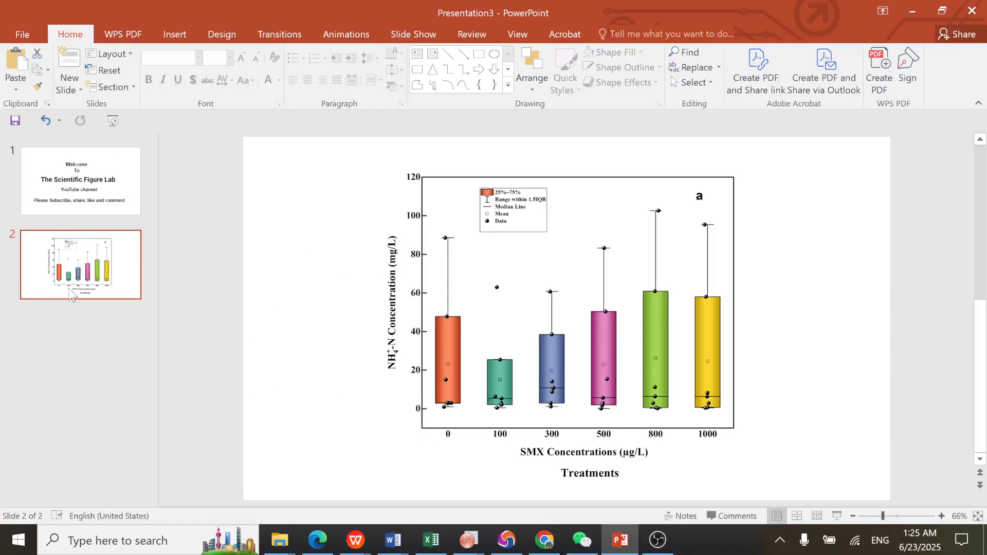
right_click(55, 281)
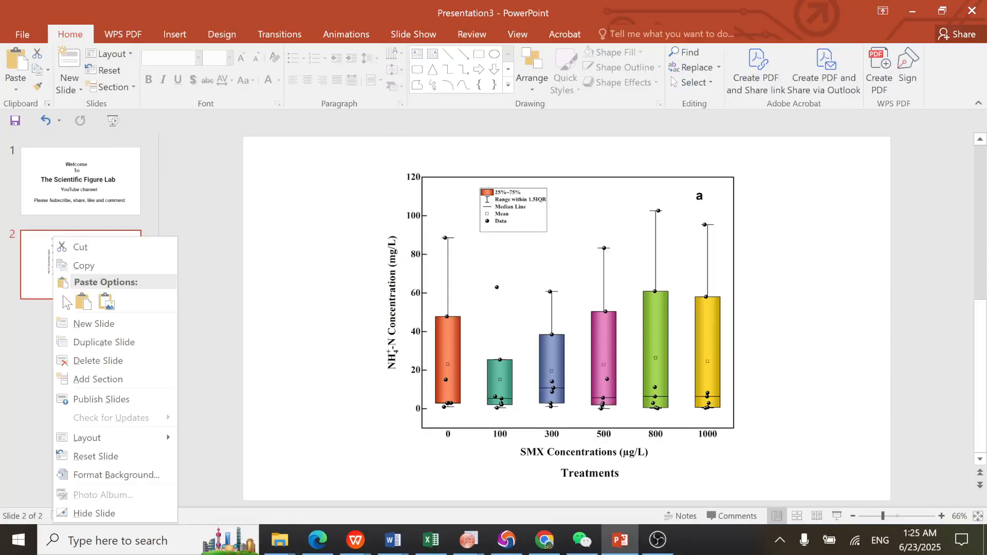
click(100, 343)
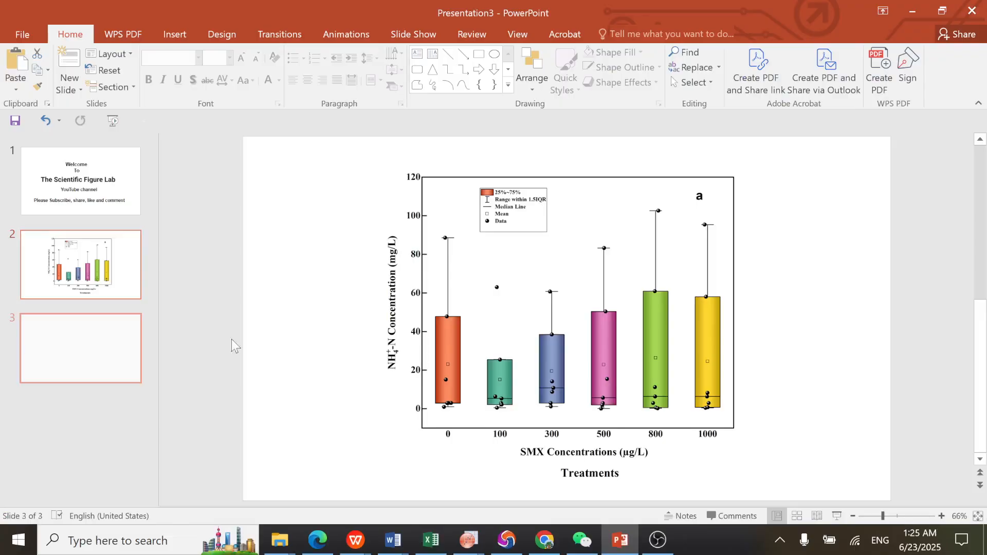
click(578, 334)
key(Delete)
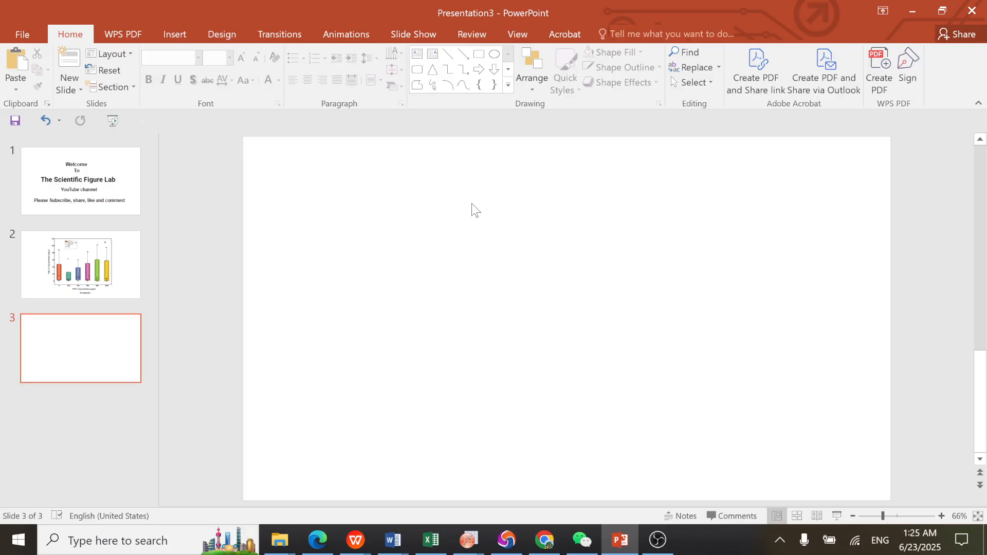
Paste the copied box chart onto the blank slide 3 and show that slide full screen
right_click(470, 202)
click(498, 232)
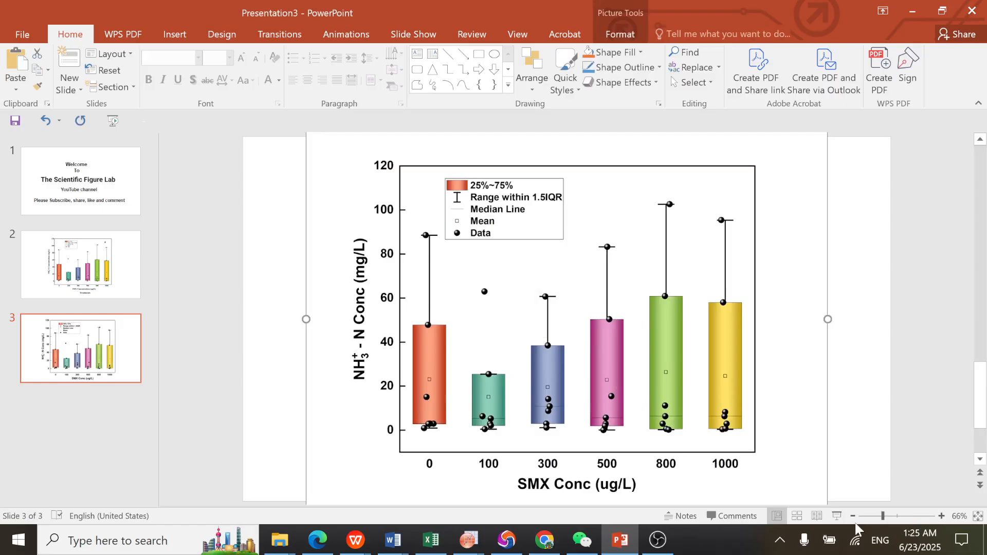
click(839, 516)
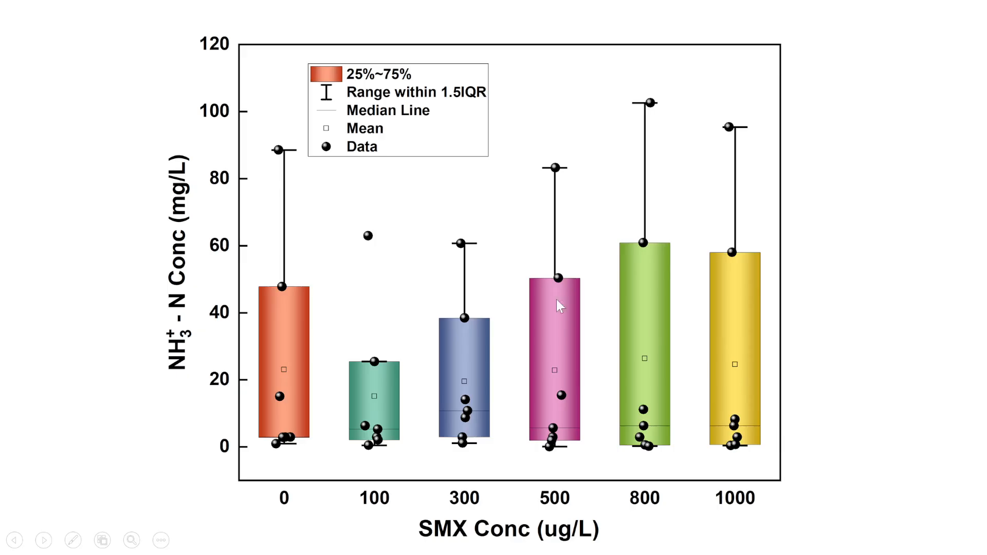